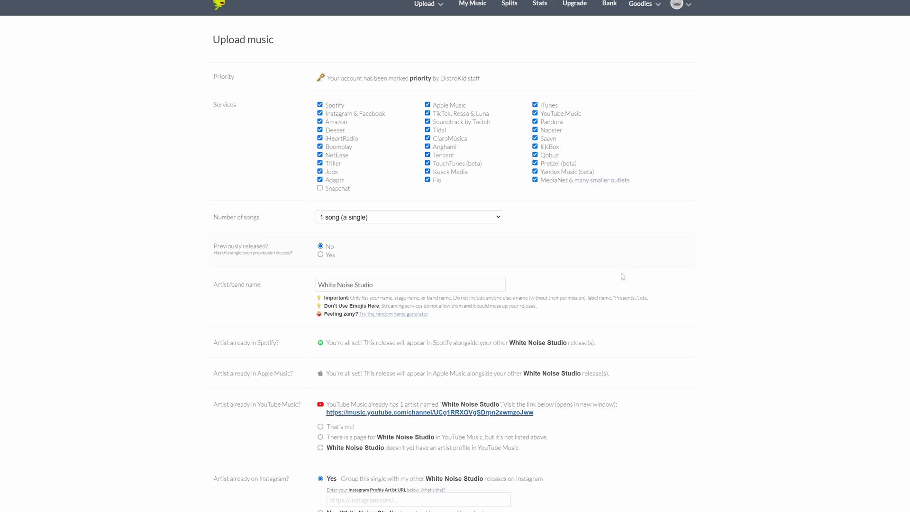
Step: Look through the music upload form from the services list down to the track details
scroll(455, 256, "down", 8)
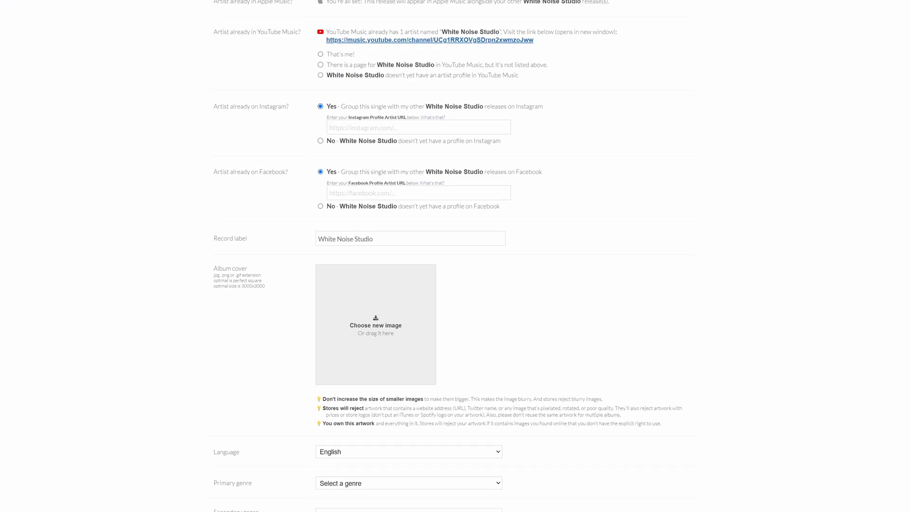
scroll(455, 256, "down", 4)
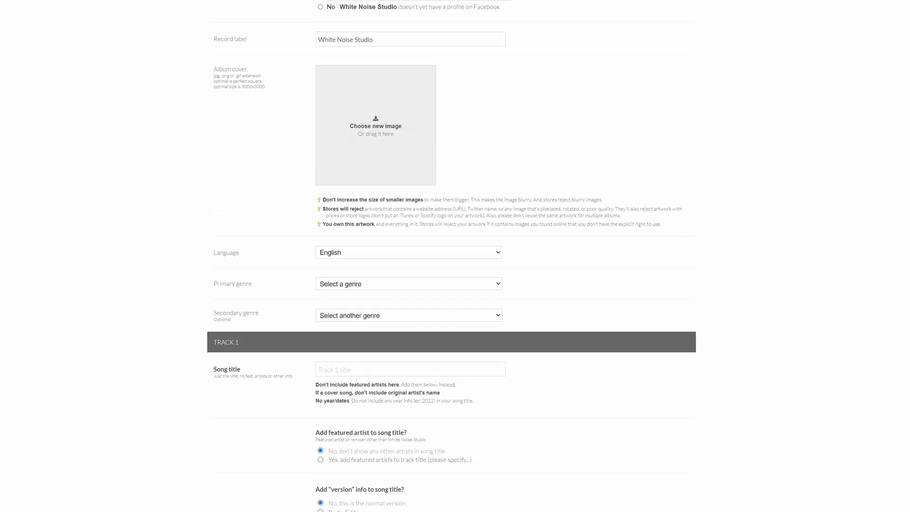
scroll(455, 256, "down", 1)
scroll(455, 256, "down", 3)
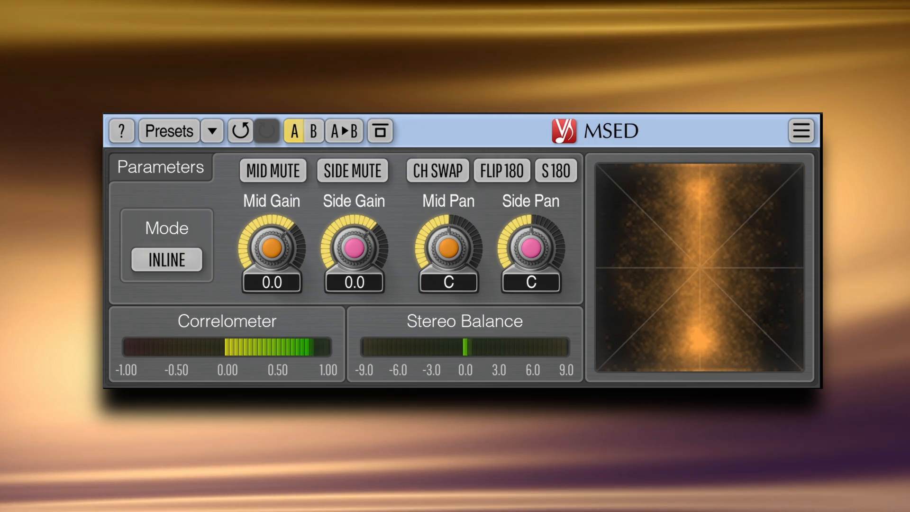
Step: Mute and unmute the side channel in the MSED plugin, and toggle the mid channel mute
left_click(369, 169)
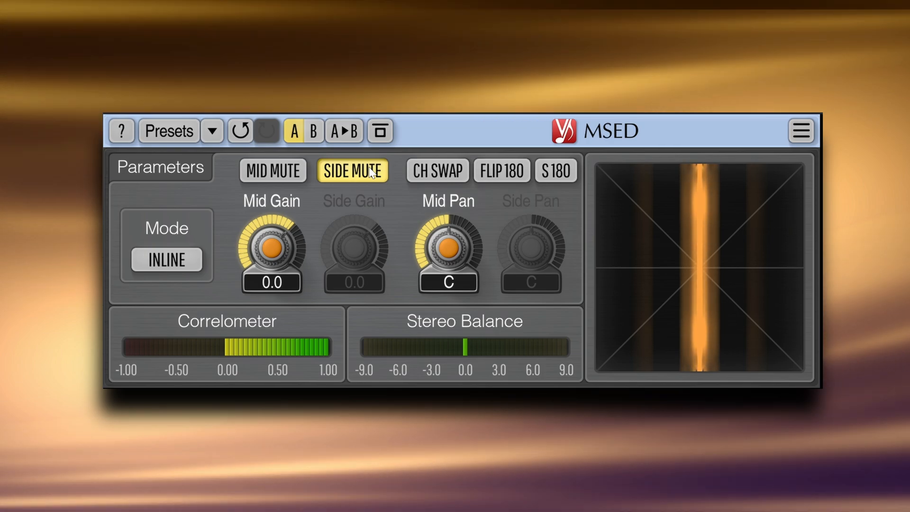
left_click(369, 169)
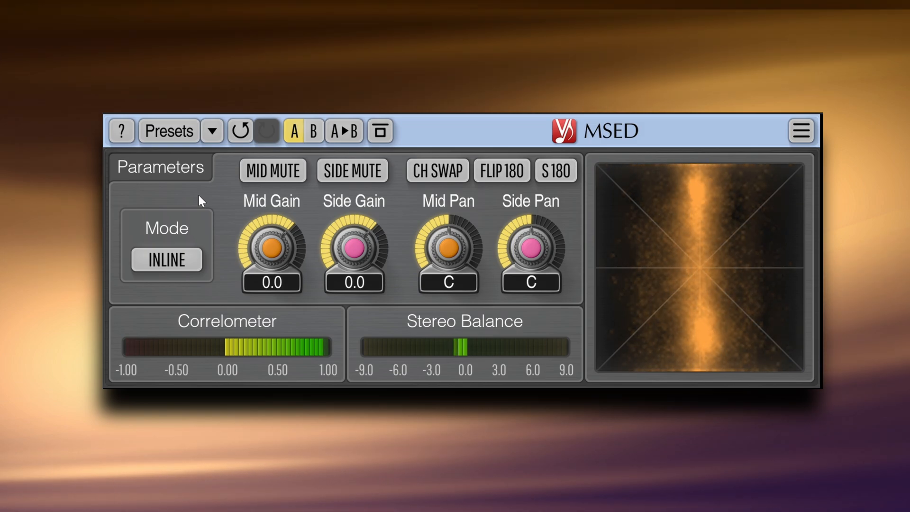
left_click(274, 175)
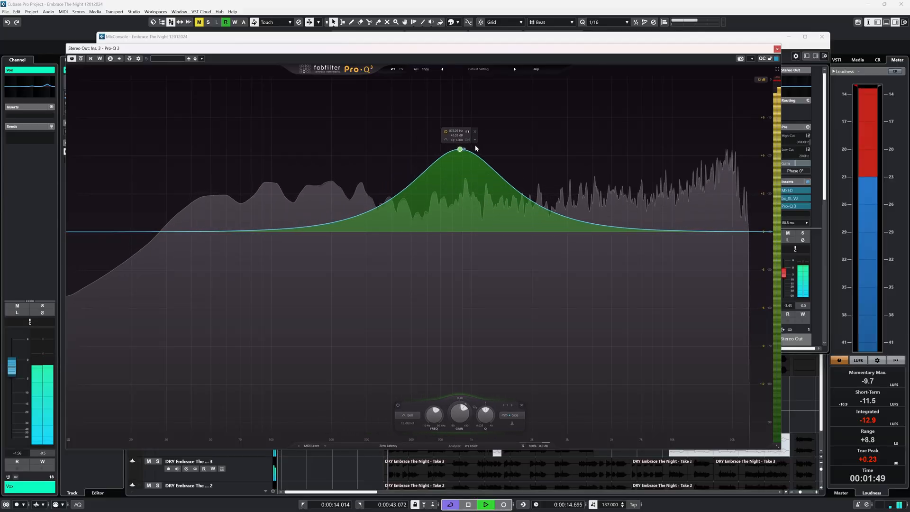
Step: Sweep a narrow bell boost through the upper mids of the Stereo Out equalizer and adjust its width
left_click_drag(463, 142, 498, 101)
scroll(516, 134, "up", 5)
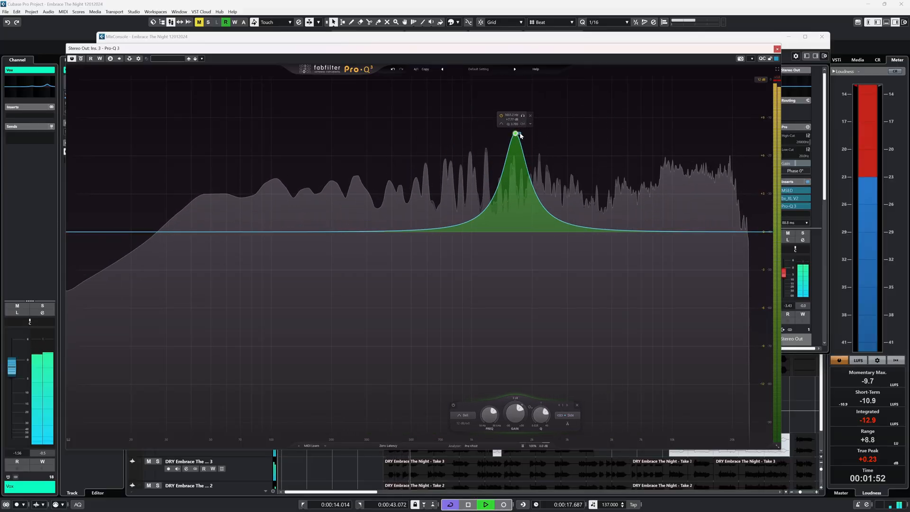
scroll(516, 134, "down", 8)
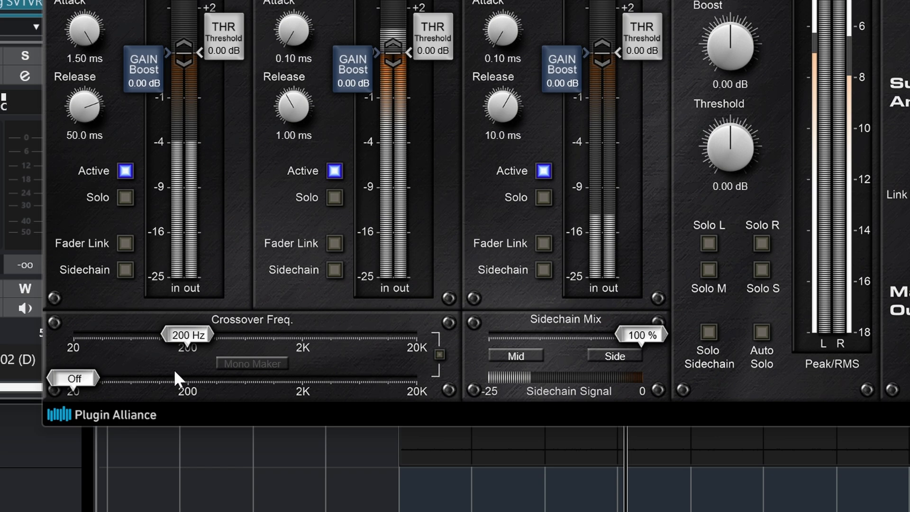
Step: Raise the Mono Maker frequency of the multiband plugin above its Off position
left_click(252, 363)
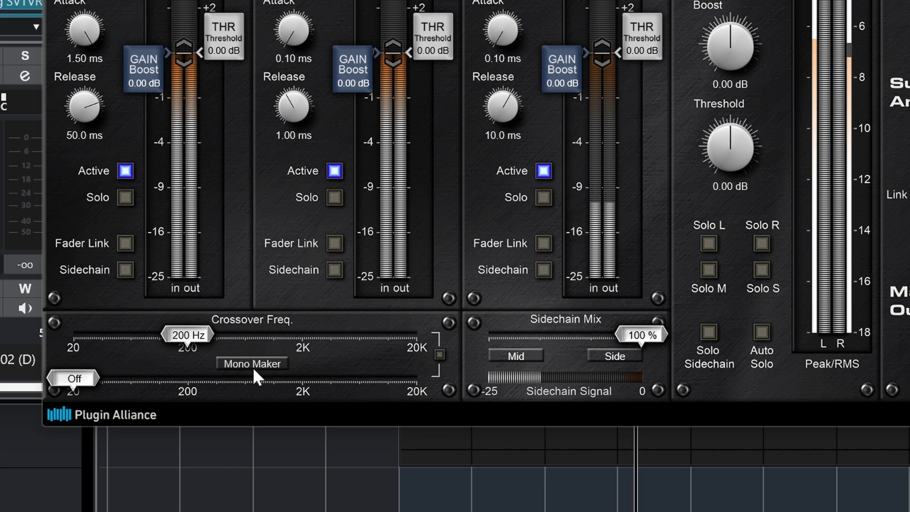
left_click_drag(74, 378, 161, 384)
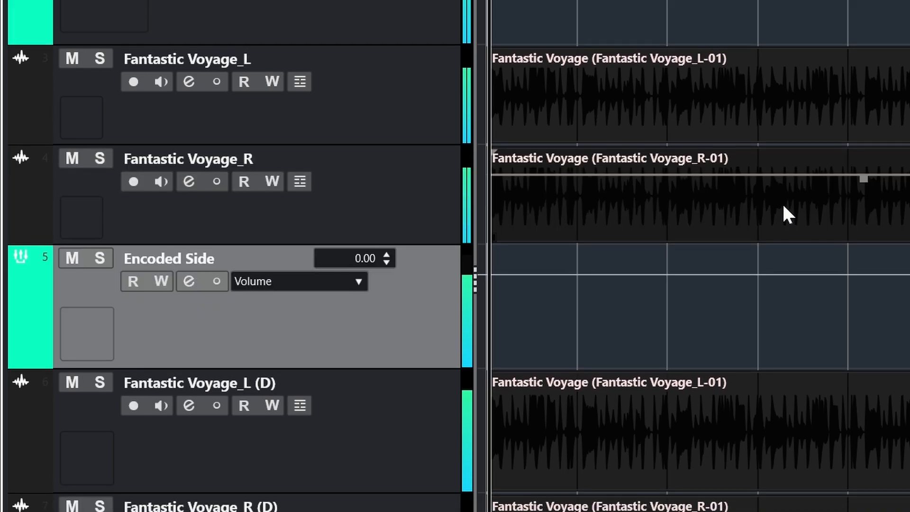
Step: Solo the original stereo Fantastic Voyage track and play it from the start
key("space")
key("s")
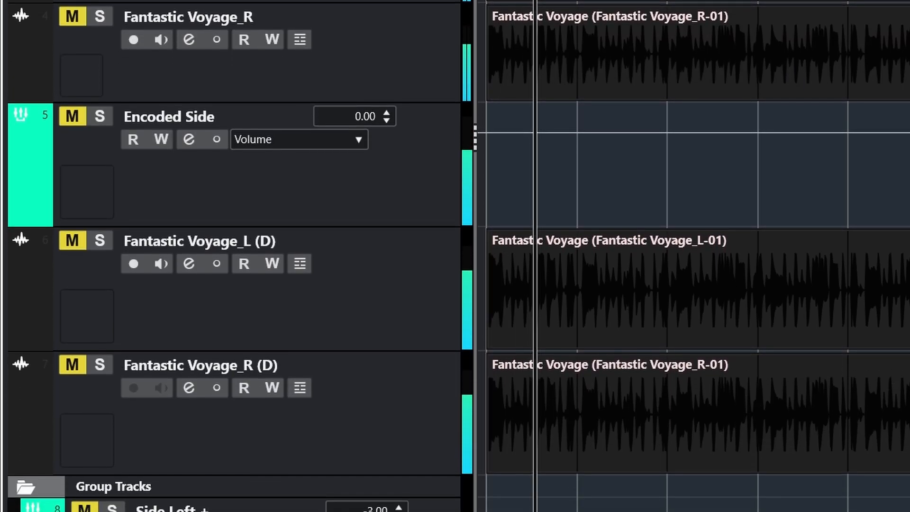
key("alt+m")
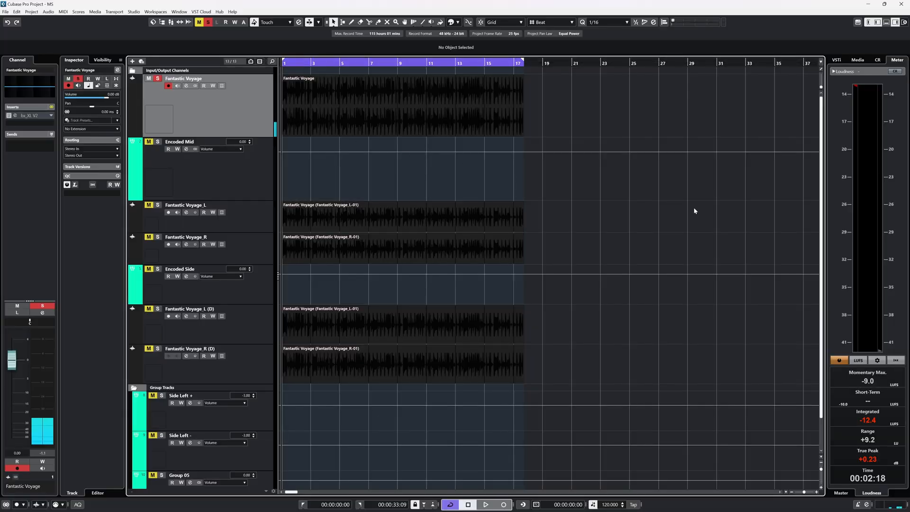
key("space")
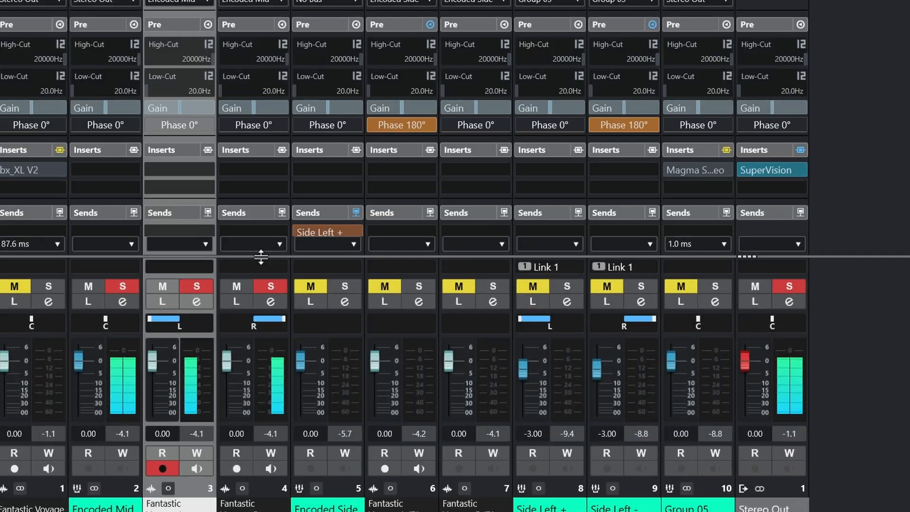
Step: Centre the pan of the Fantastic Voyage_L channel and solo the original Fantastic Voyage track for comparison
left_click(180, 327, "ctrl")
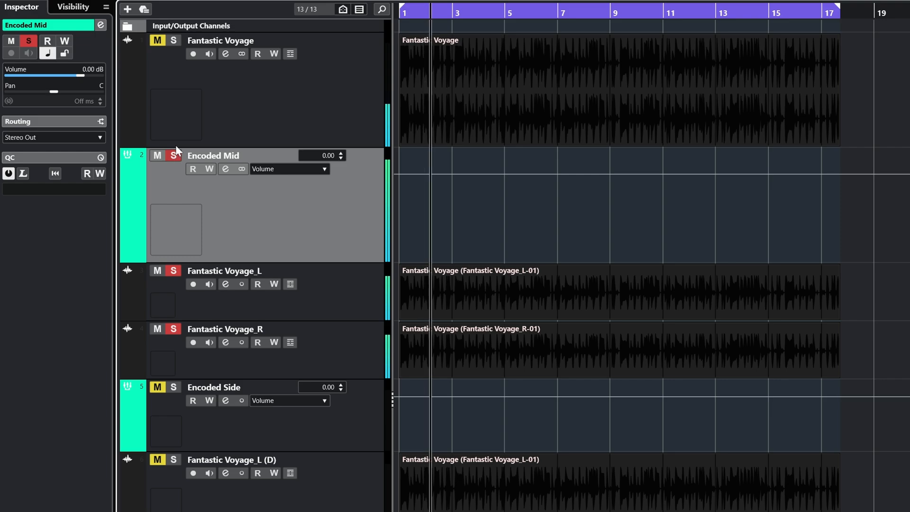
left_click(173, 41)
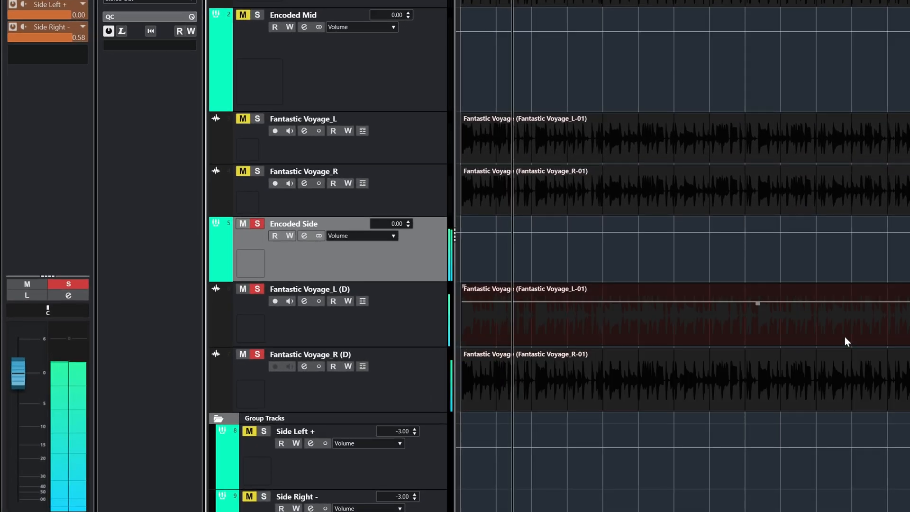
Step: Select the Fantastic Voyage_L (D) and Fantastic Voyage_R (D) clips in turn, finishing on the right-channel clip
left_click(839, 364)
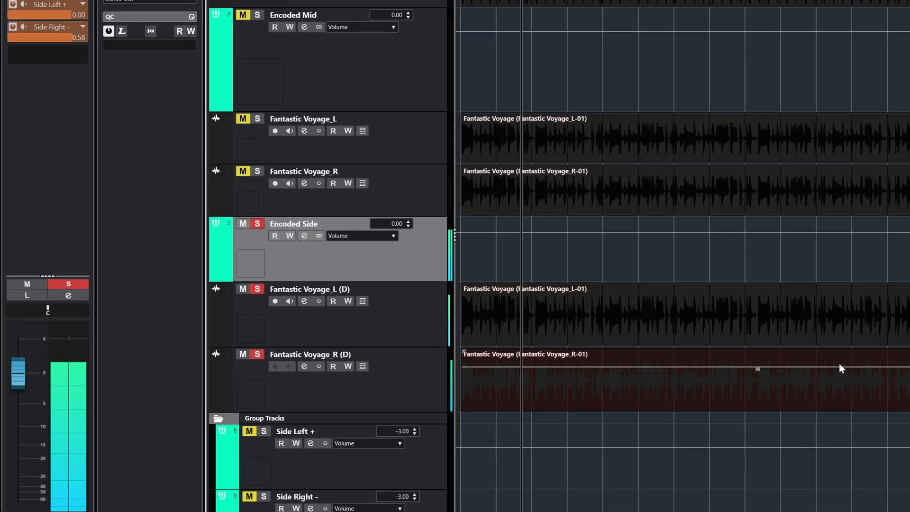
left_click(832, 329)
left_click(814, 339)
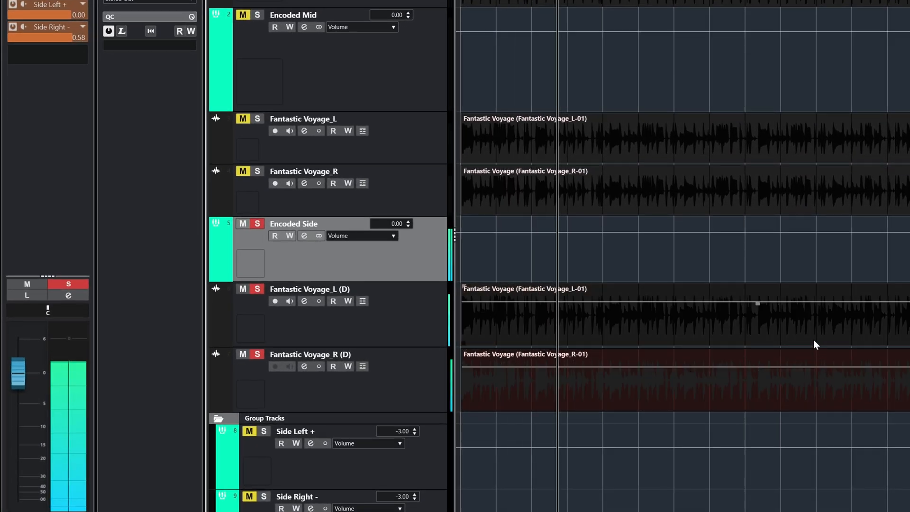
left_click(816, 358)
left_click(817, 376)
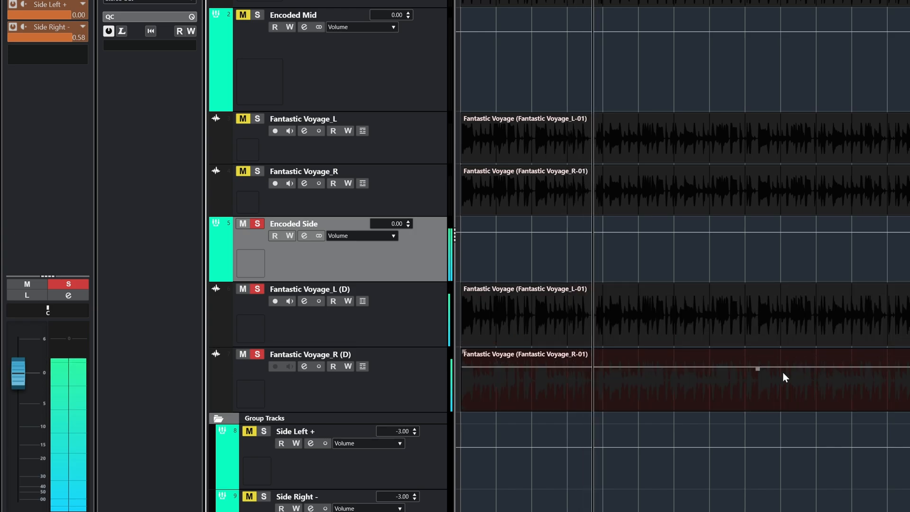
Step: Centre the pan of the Fantastic Voyage_R (D) and Fantastic Voyage_L (D) tracks, and check their phase settings in the mixer
left_click(373, 375)
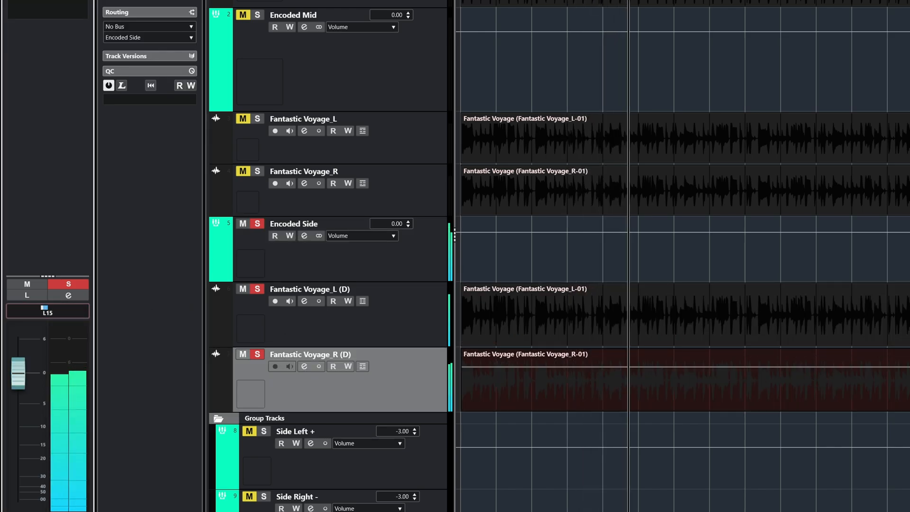
left_click(252, 316)
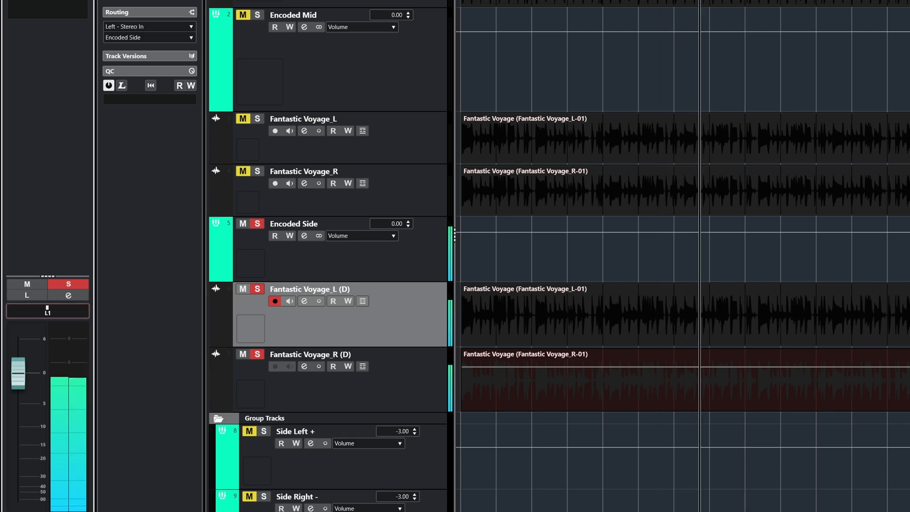
left_click(282, 382)
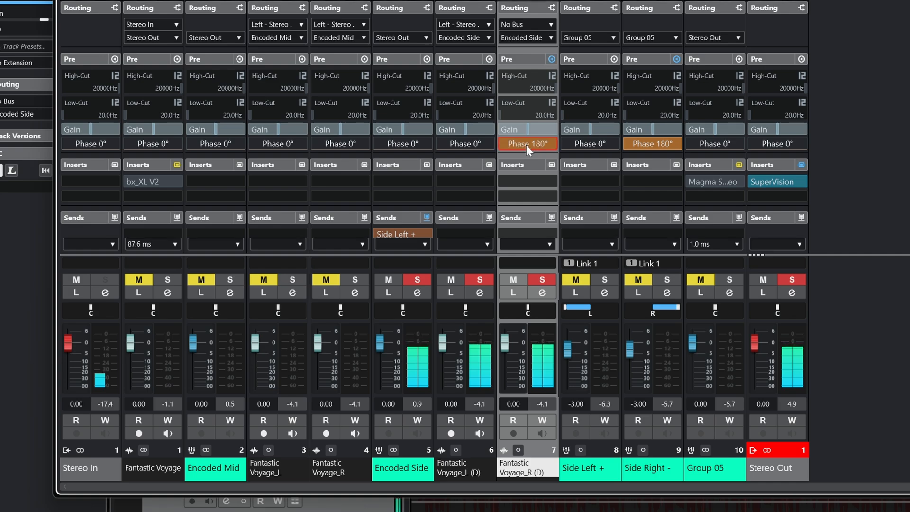
key("F3")
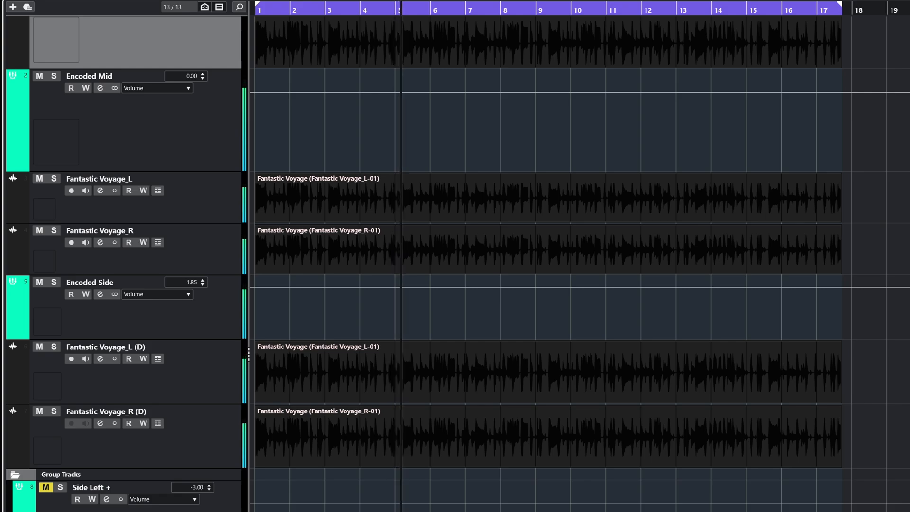
Step: Select the Encoded Side and Encoded Mid tracks in turn to inspect them
scroll(458, 263, "up", 2)
left_click(197, 373)
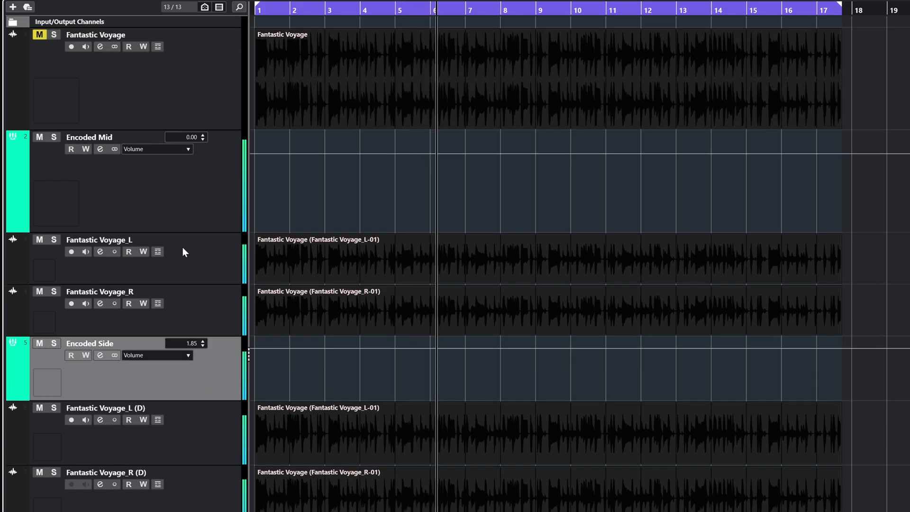
left_click(166, 186)
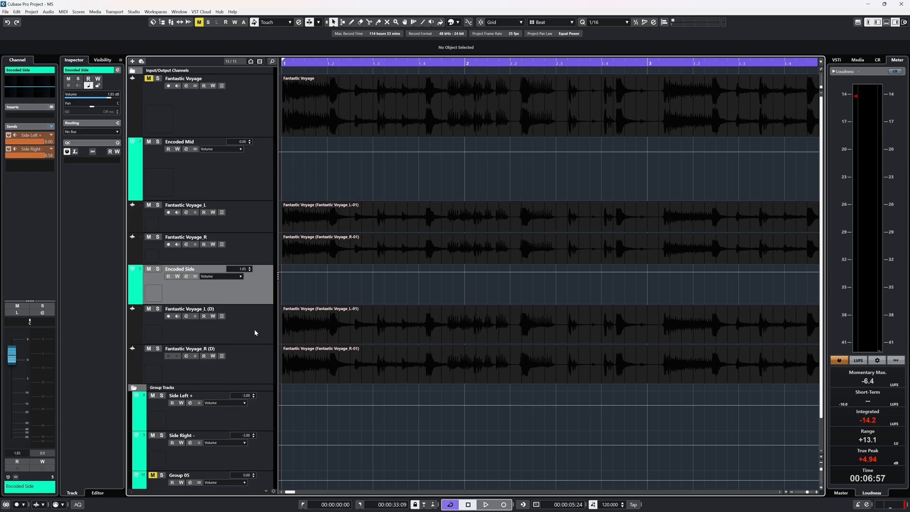
Step: Examine how the Encoded Side track relates to the Side Left + and Side Right - group tracks
scroll(323, 313, "down", 2)
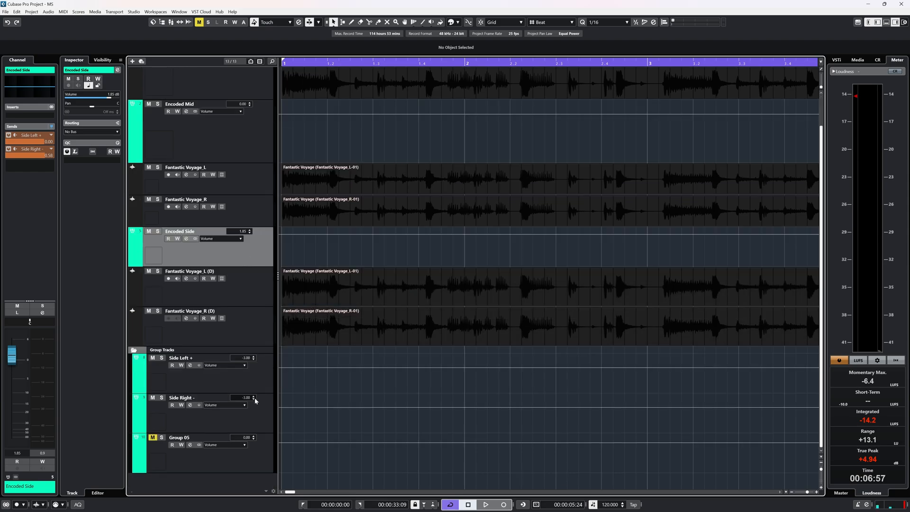
left_click(248, 381)
left_click(246, 416)
left_click(249, 377)
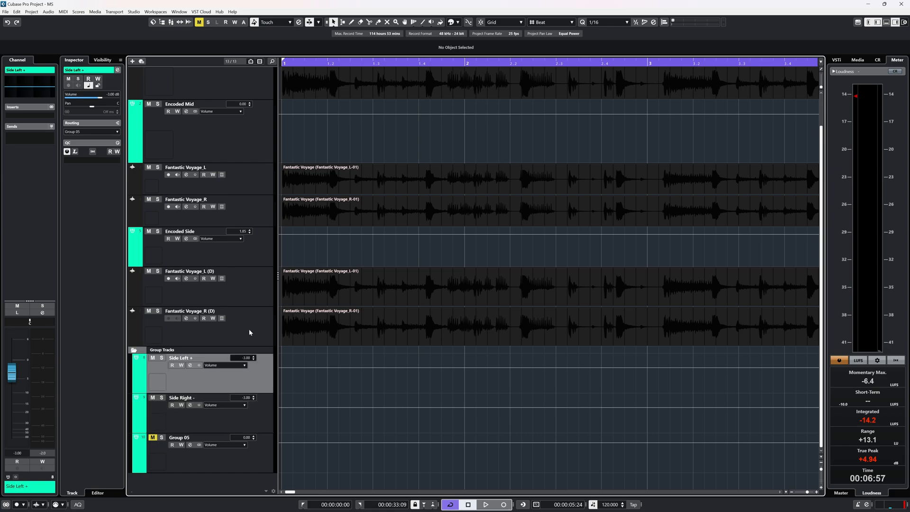
left_click(229, 251)
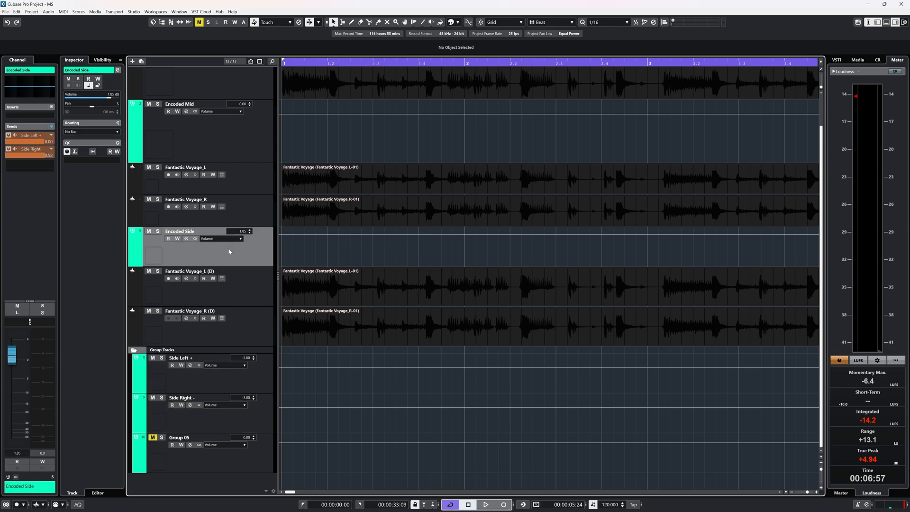
left_click(240, 376)
left_click(254, 416)
left_click(254, 383)
left_click(254, 417)
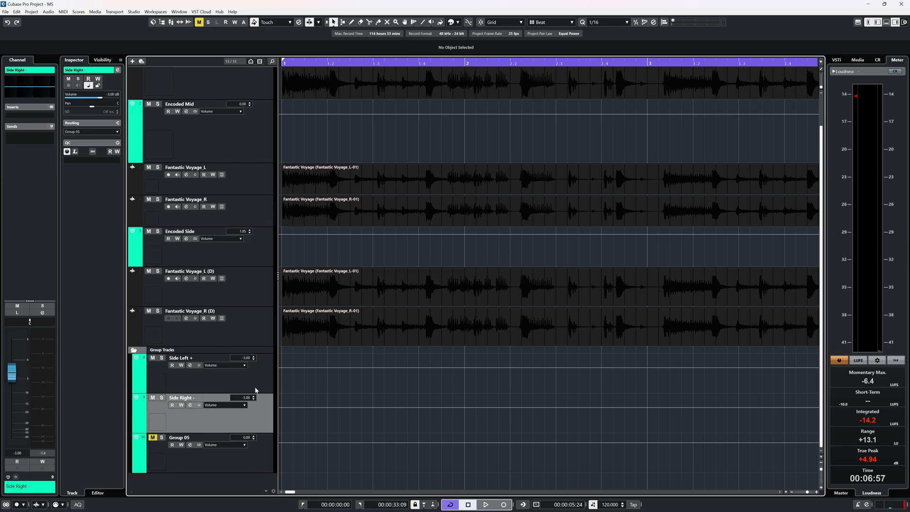
left_click(255, 389)
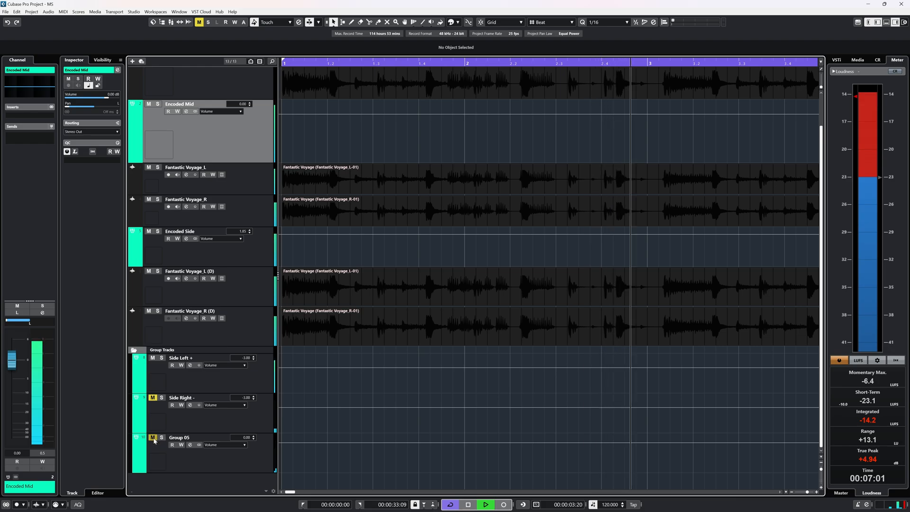
Step: Unmute Group 05 and play the project to hear the mid signal combined with the Side Left + group
left_click(153, 438)
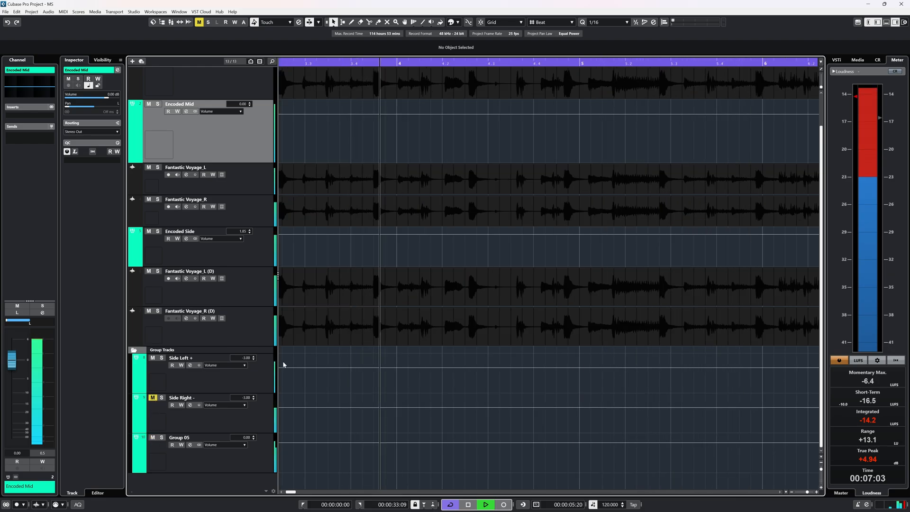
key("space")
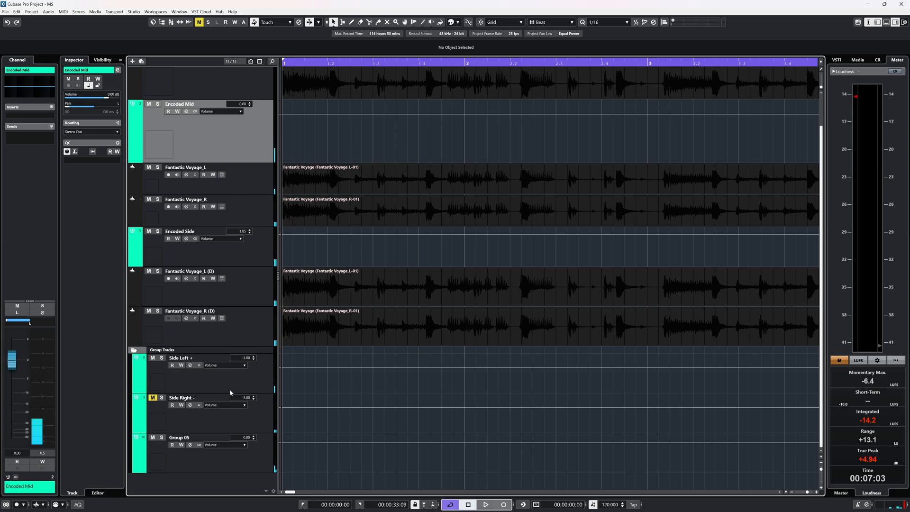
key("space")
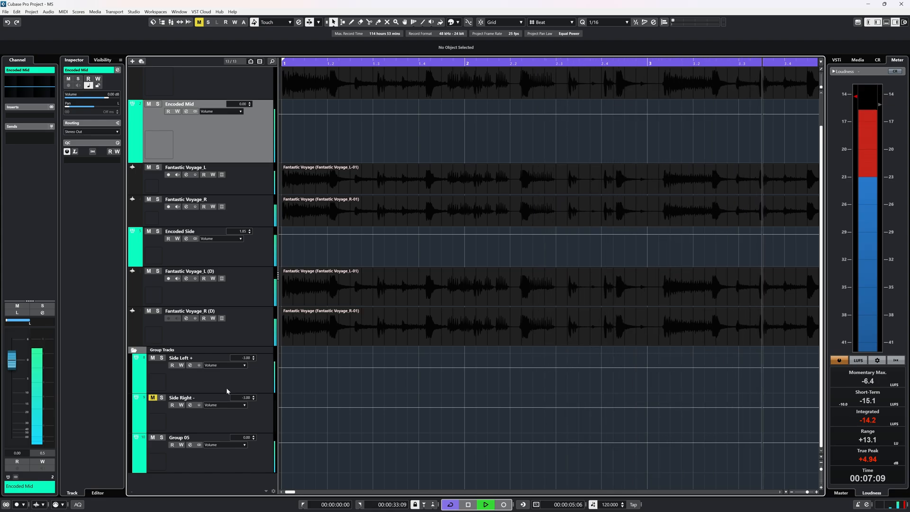
key("space")
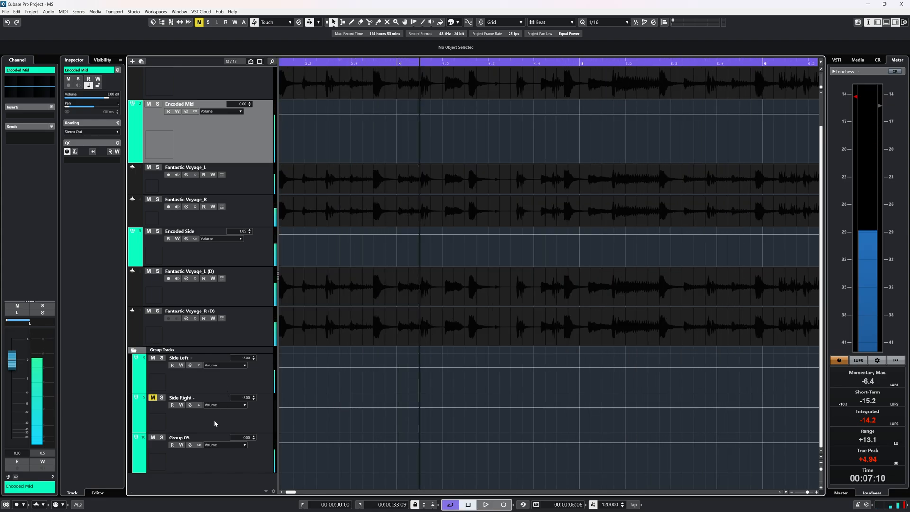
Step: Unmute the Side Right - group and mute the Side Left + group, checking the channel panning in the mixer
left_click(156, 399)
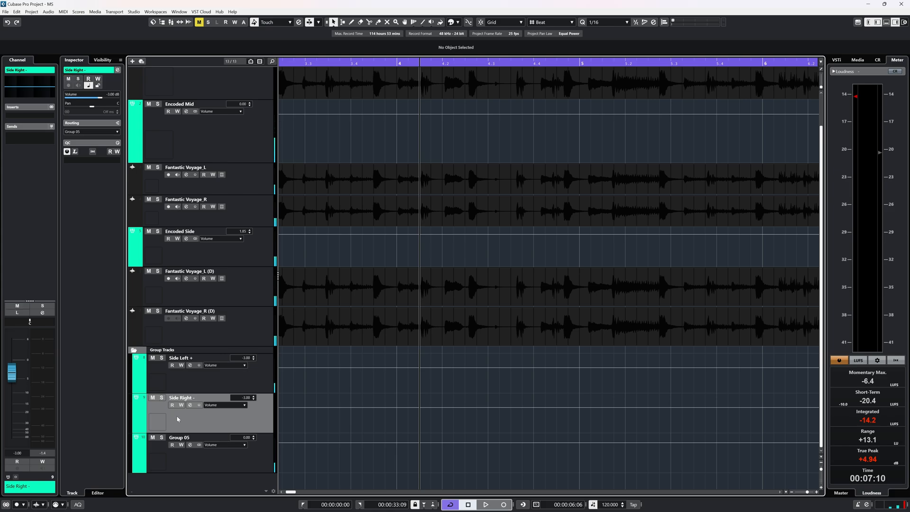
key("F3")
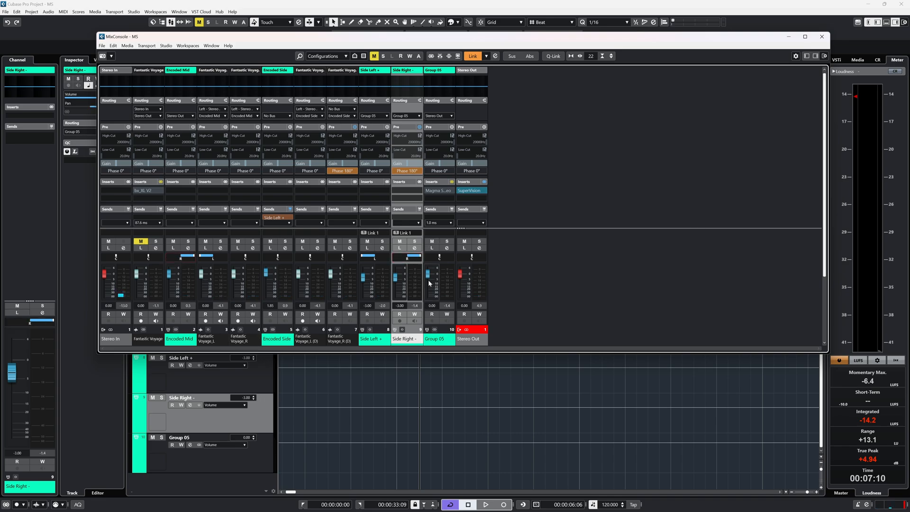
left_click(205, 375)
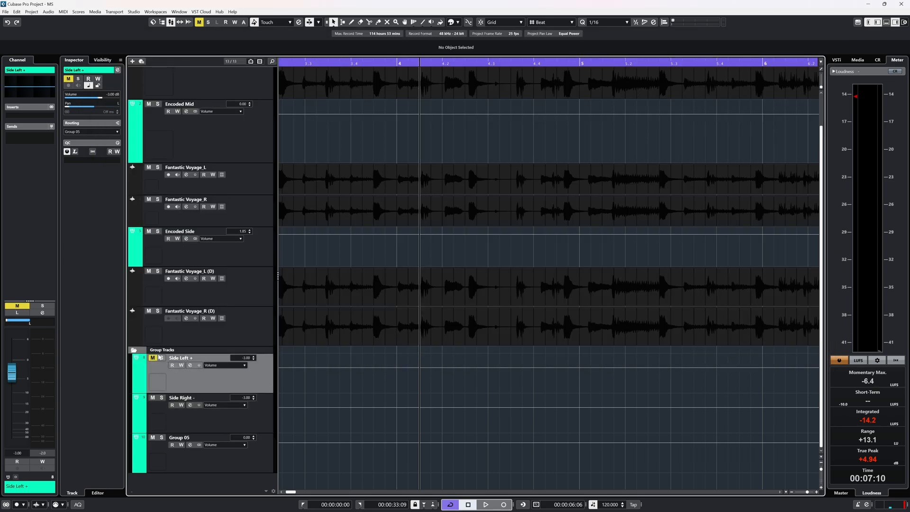
Step: Play the project with Side Left + muted, selecting Side Right - and Encoded Mid in turn to compare their channels
key("space")
left_click(221, 418)
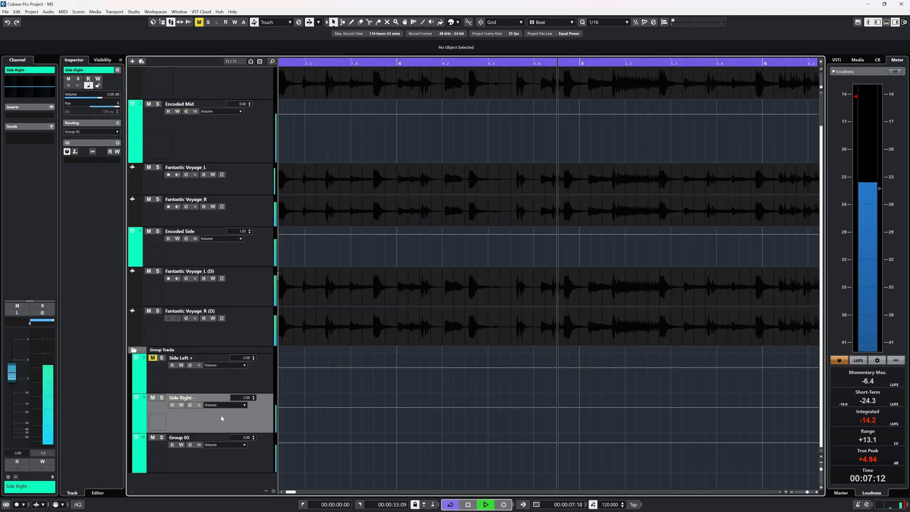
left_click(252, 145)
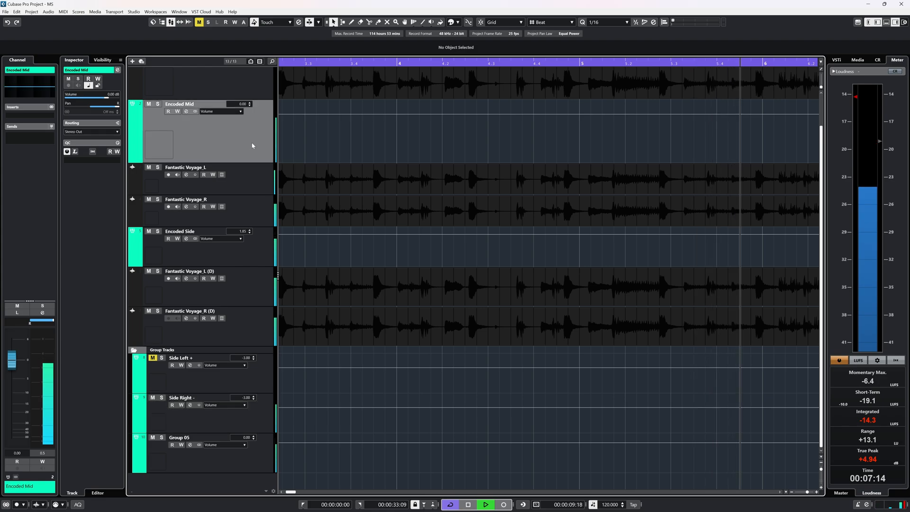
left_click(221, 417)
left_click(255, 146)
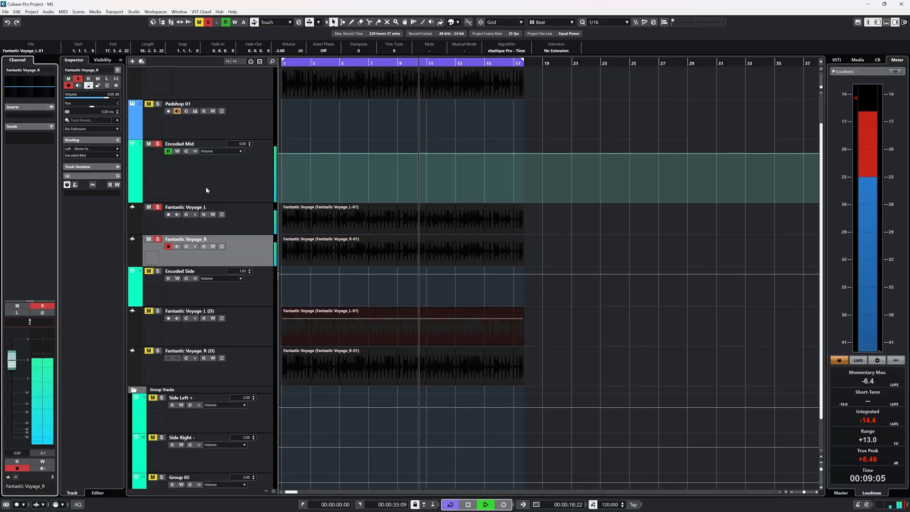
Step: Compare the soloed Encoded Mid signal with the full decoded mix during playback, and solo Group 05 to hear the sides
left_click(157, 144)
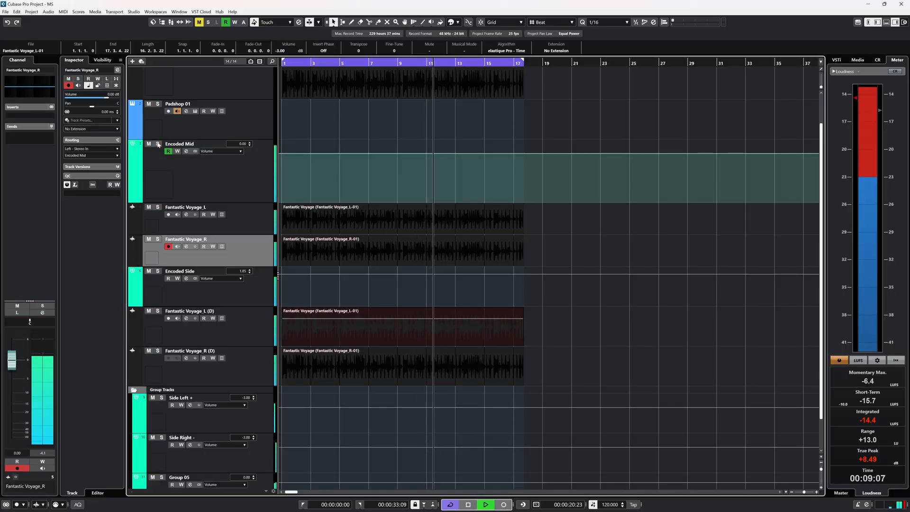
key("space")
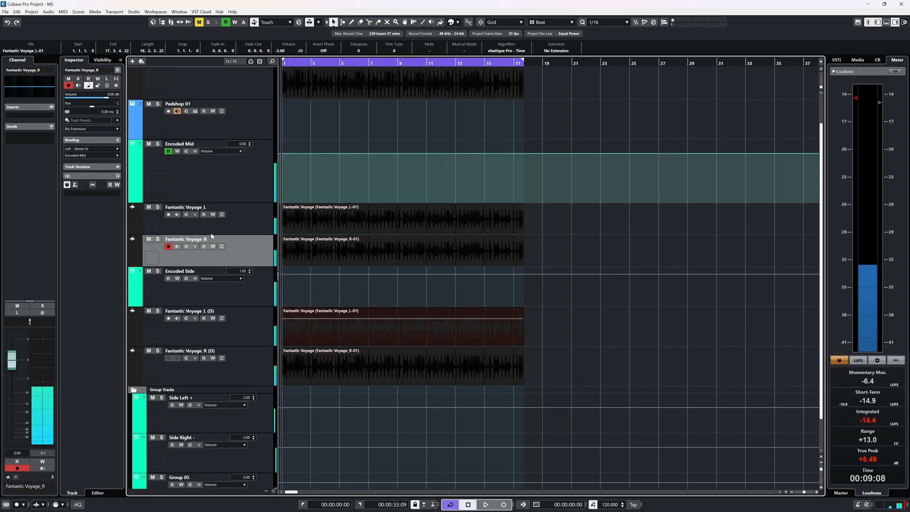
key("space")
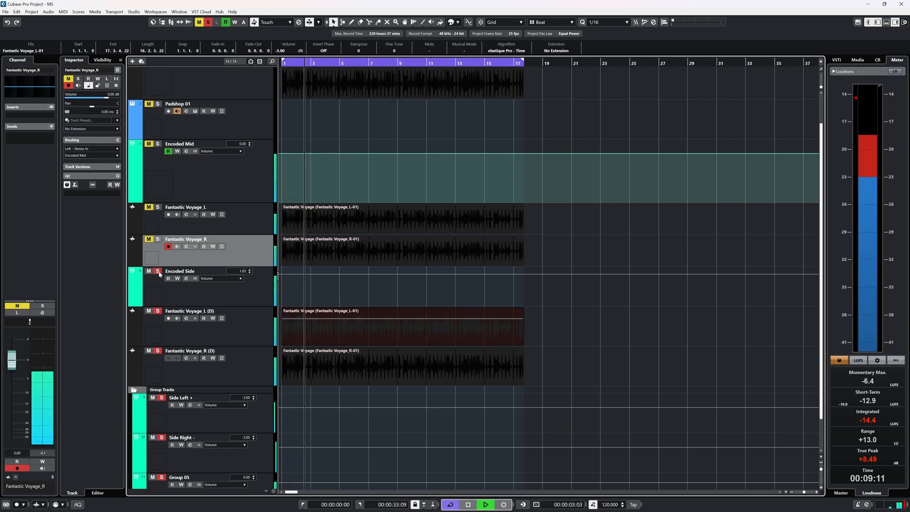
left_click(158, 144)
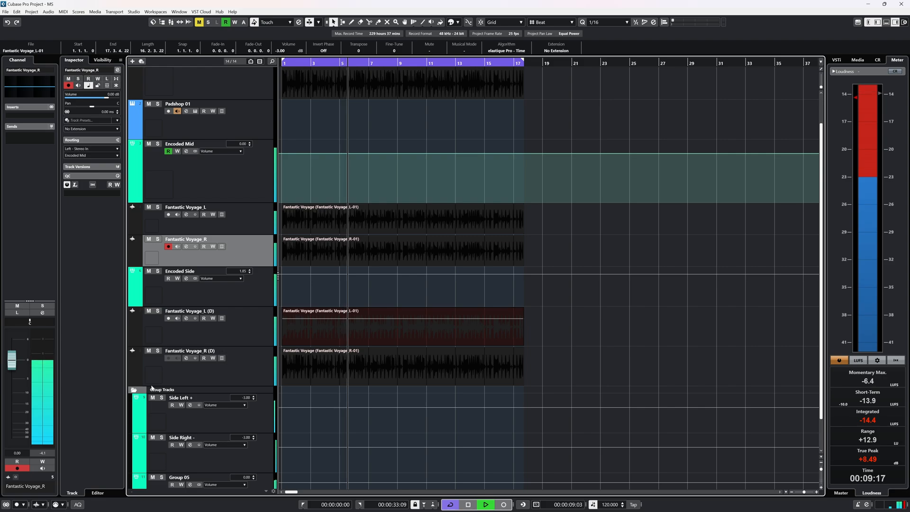
left_click(162, 477)
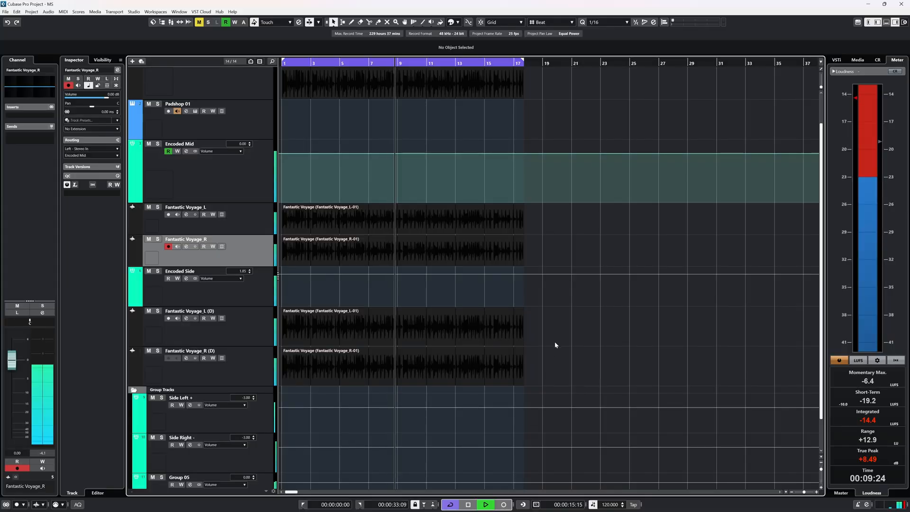
Step: Select the mono Fantastic Voyage events on the mid and side tracks and adjust their event volume
scroll(550, 370, "up", 2)
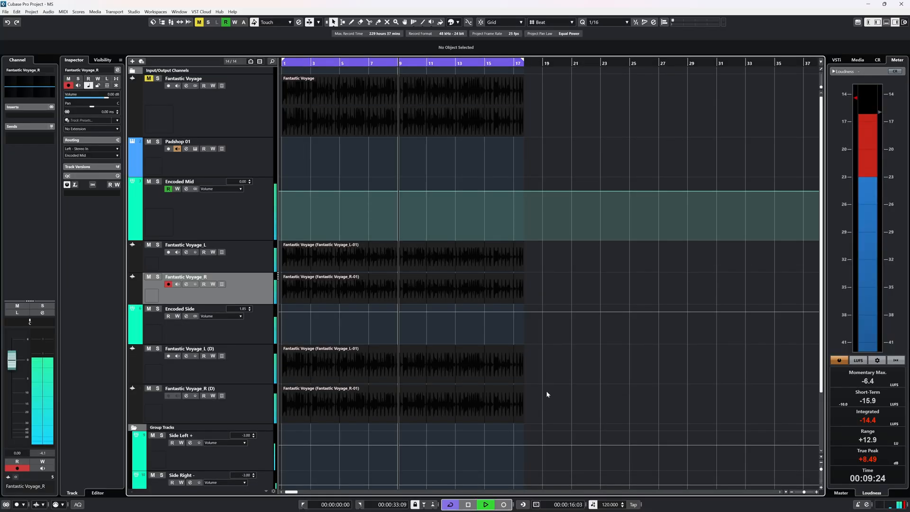
left_click_drag(564, 419, 408, 193)
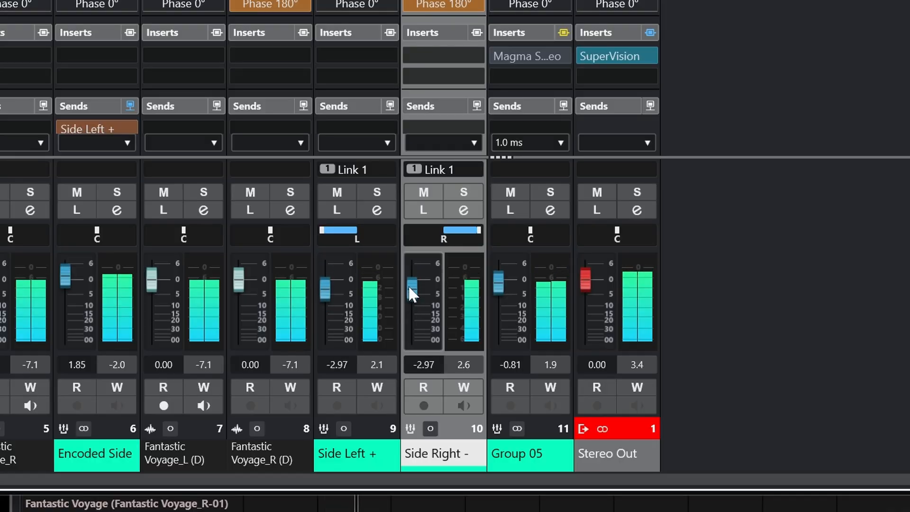
left_click_drag(412, 285, 409, 278)
left_click_drag(497, 279, 497, 284)
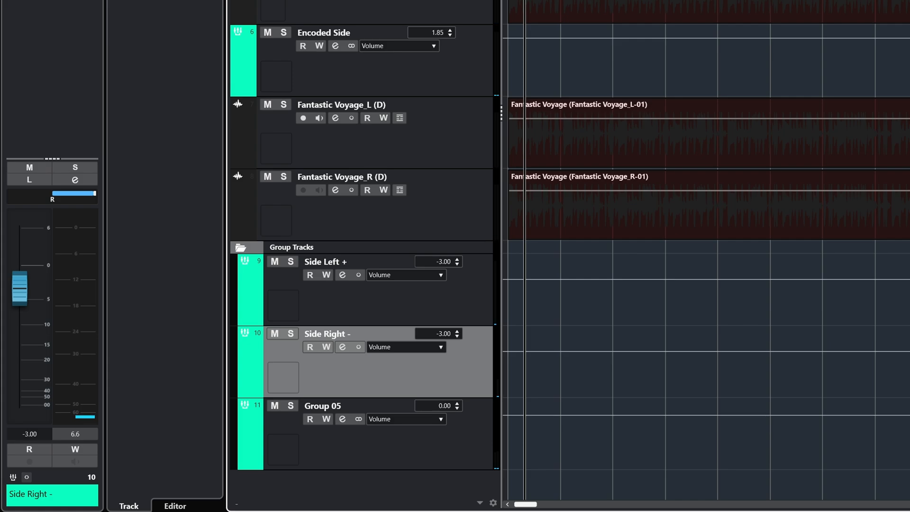
Step: Play the project and adjust the level of the Side Right - group channel
key("space")
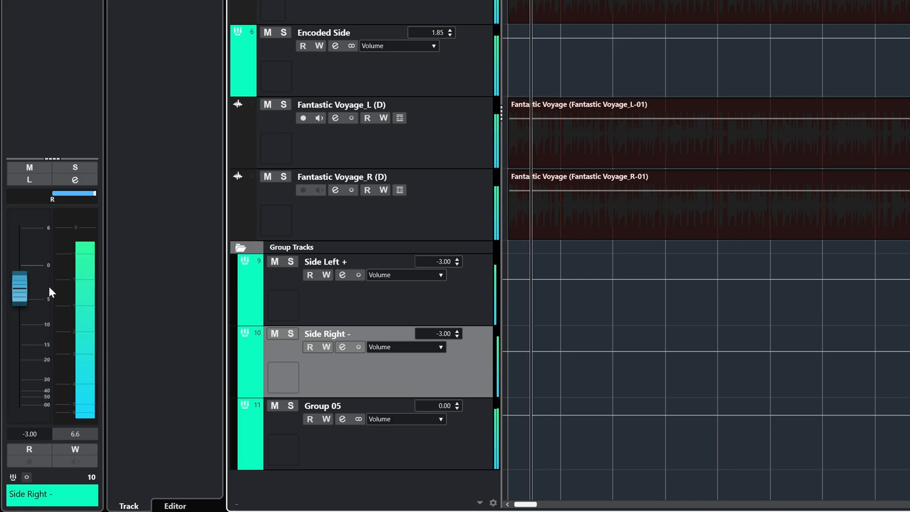
left_click_drag(22, 292, 104, 280)
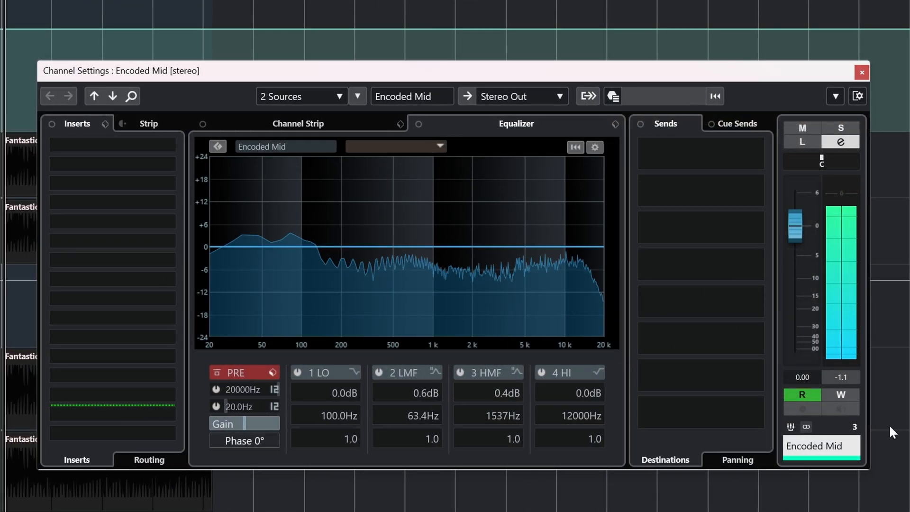
Step: Shift the pan of the Encoded Mid channel and adjust the mid pan in the bx_XL V2 limiter on Stereo Out
mouse_move(828, 163)
left_mouse_down()
mouse_move(852, 164)
mouse_move(814, 163)
mouse_move(836, 164)
left_mouse_up()
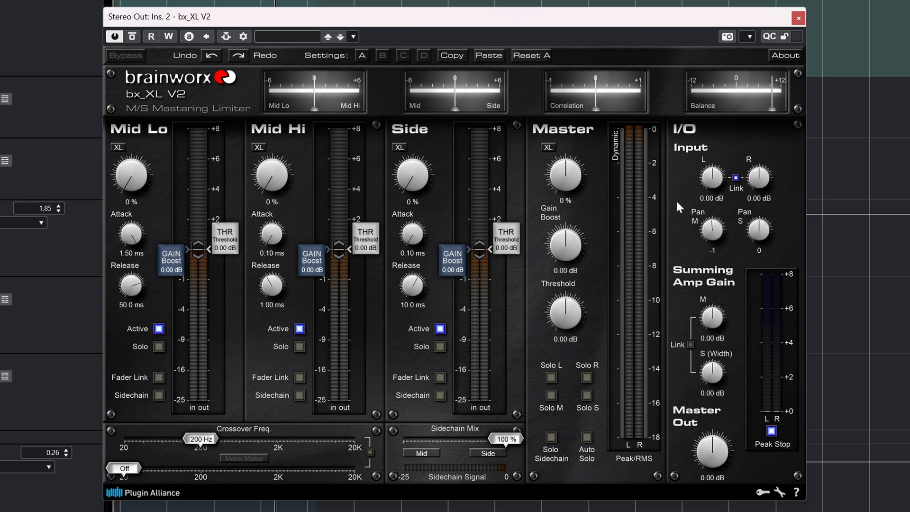
left_click_drag(713, 233, 718, 230)
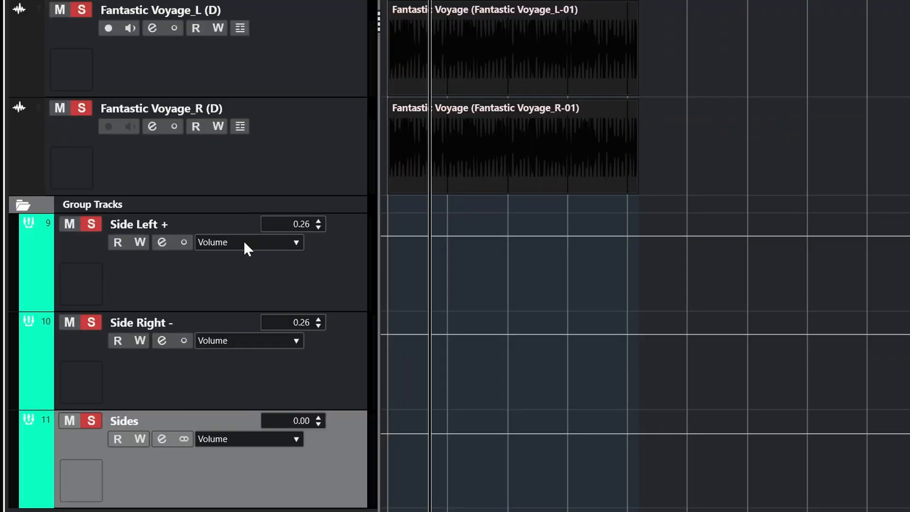
Step: Play the soloed side groups, selecting Side Right - and Sides in turn to check their signals
key("space")
left_click(224, 391)
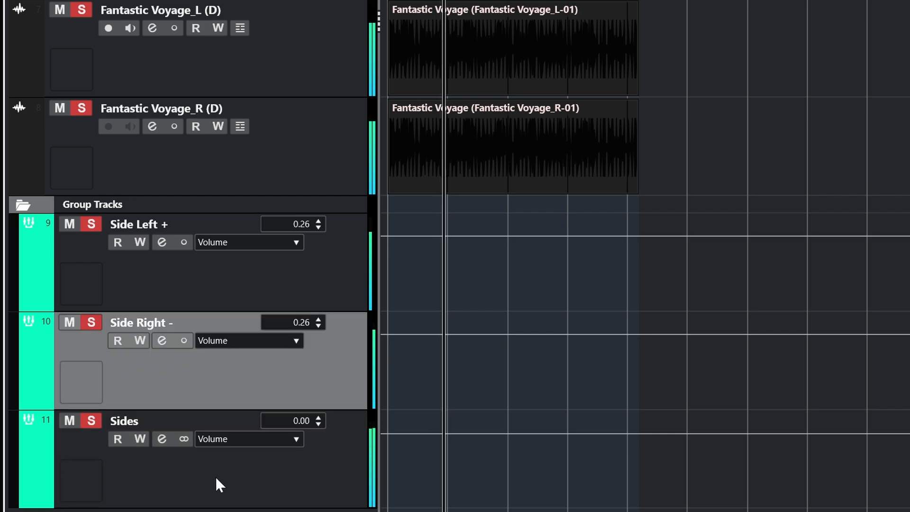
left_click(217, 474)
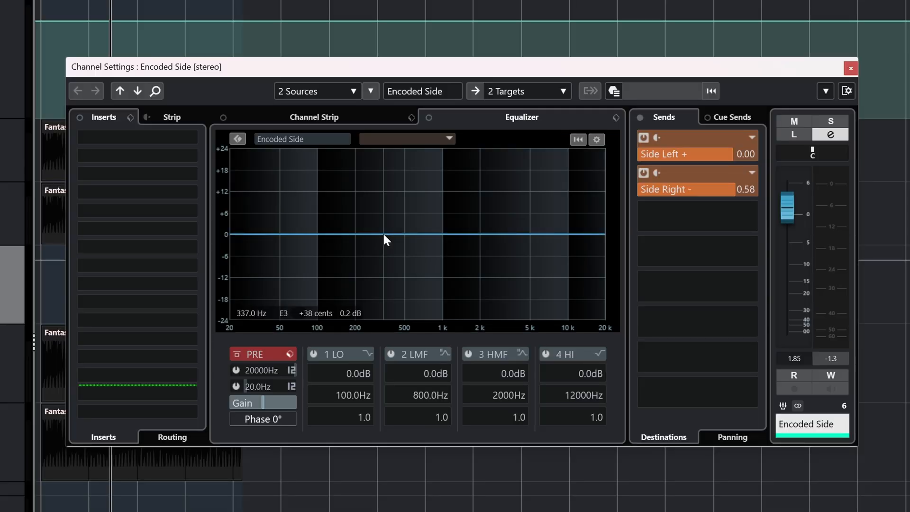
Step: Shape a strong low-frequency boost in the Encoded Side equalizer and play the project
left_click_drag(384, 235, 300, 168)
key("space")
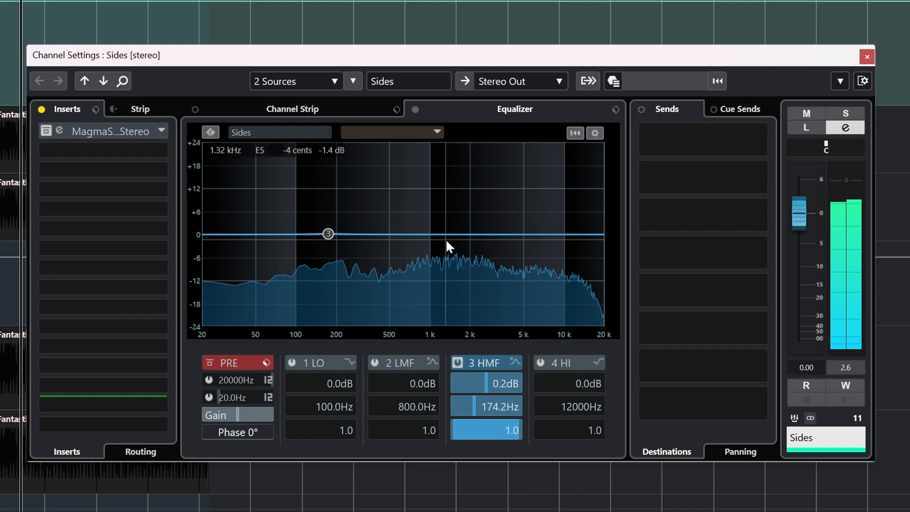
Step: Turn off the 3 HMF band on the Sides equalizer and enable the 1 LO band as a high-pass filter
left_click(457, 362)
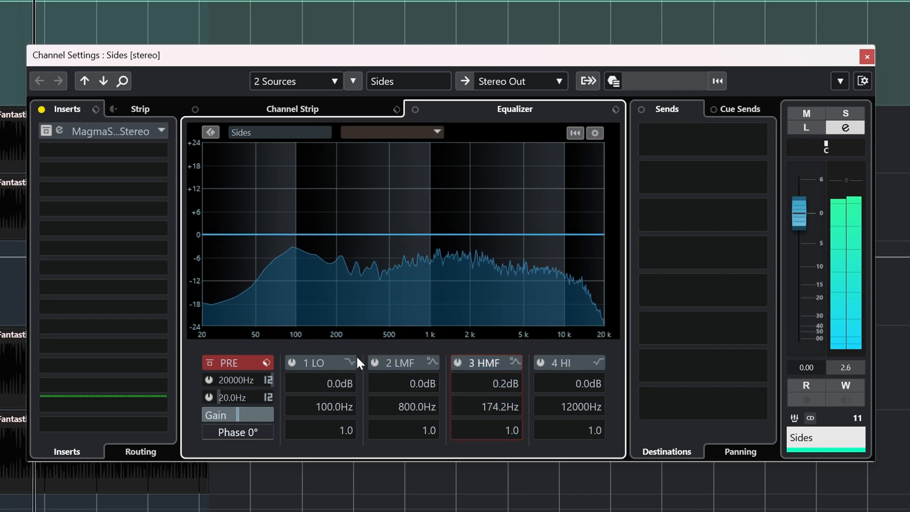
left_click(292, 362)
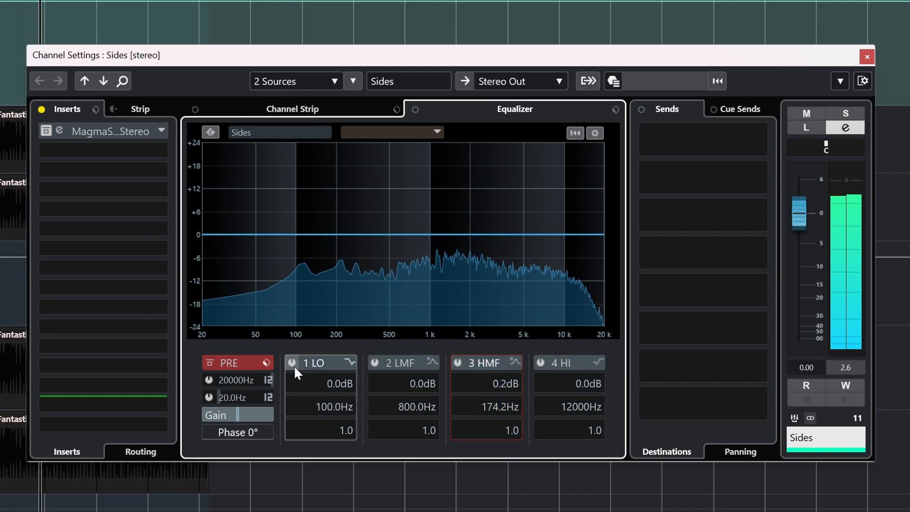
left_click(350, 362)
left_click(407, 406)
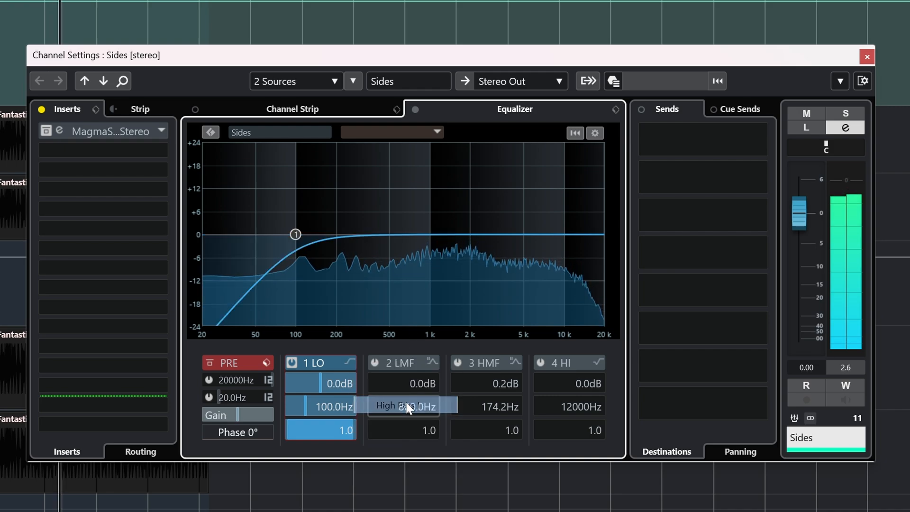
Step: Sweep the Sides high-pass cutoff across the spectrum, bring it down to 31.1 Hz and turn the band off
left_click_drag(295, 235, 465, 237)
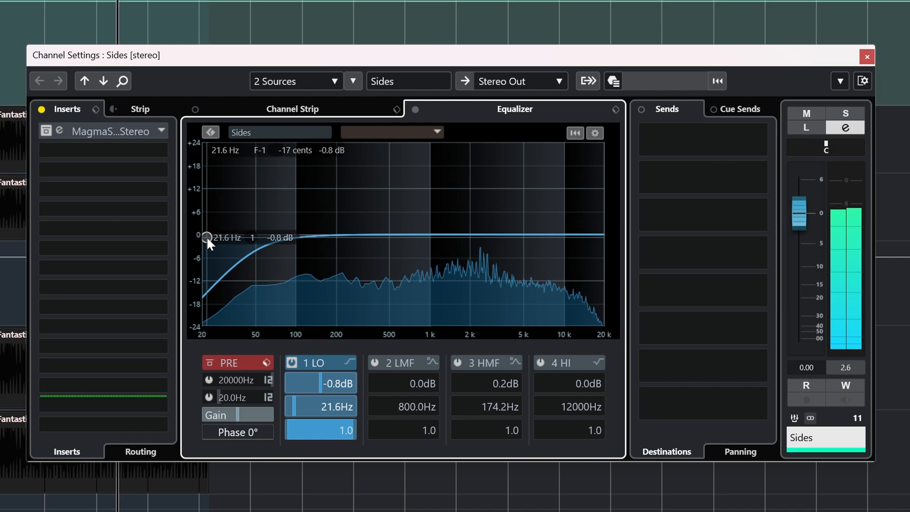
left_click_drag(206, 236, 227, 235)
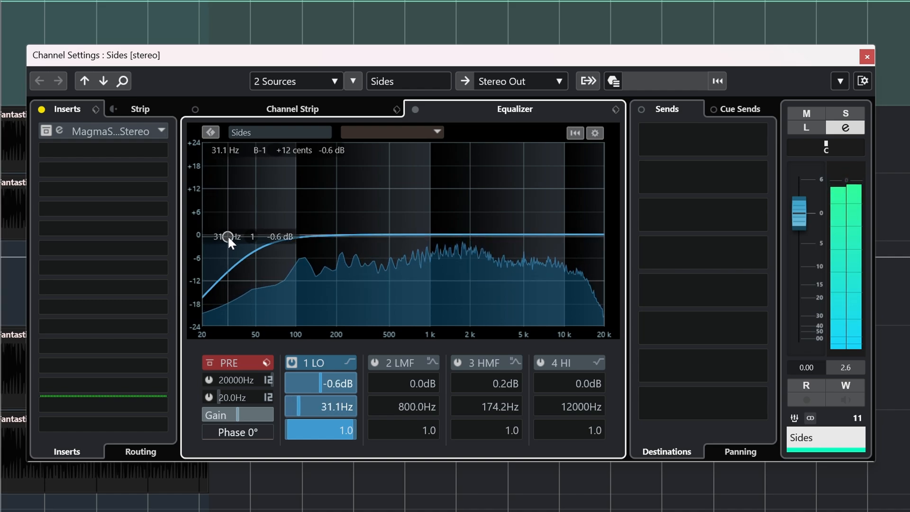
left_click(292, 363)
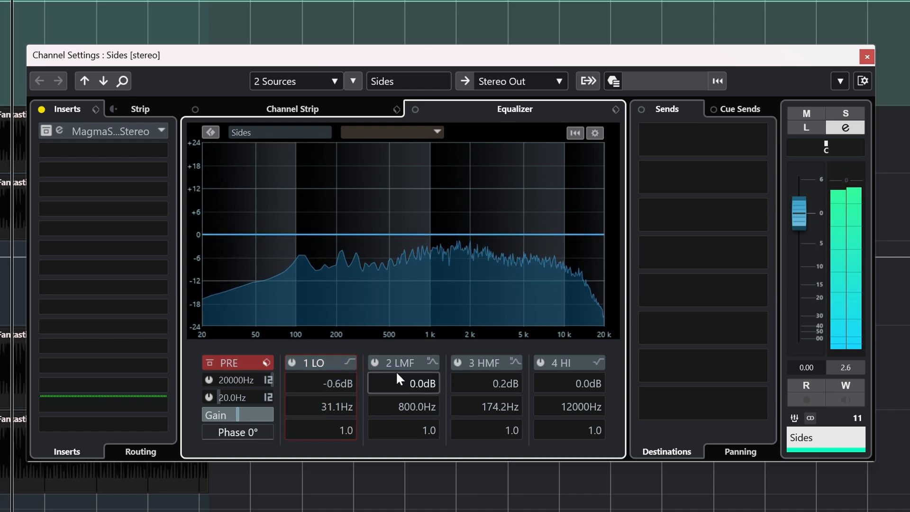
Step: Enable the 2 LMF band on the Sides equalizer and move it to a deep cut near 100 Hz
left_click(397, 374)
left_click_drag(417, 234, 298, 306)
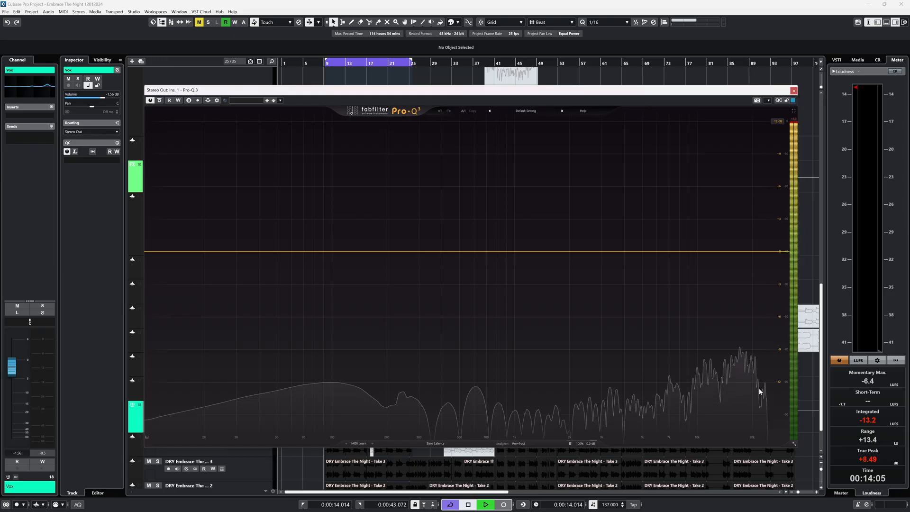
Step: Add a Pro-Q 3 band on Stereo Out, restrict it to the Side signal, boost it about 6 dB and sweep it
left_click(417, 251)
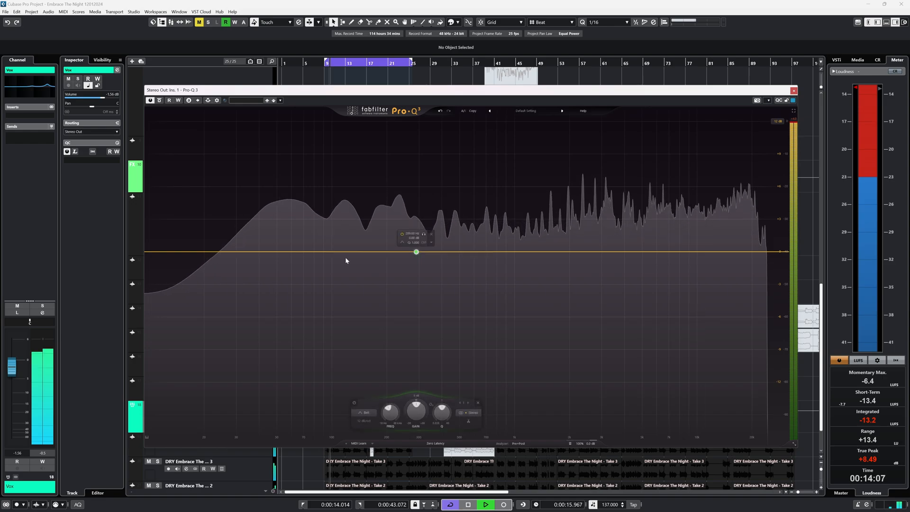
left_click(467, 412)
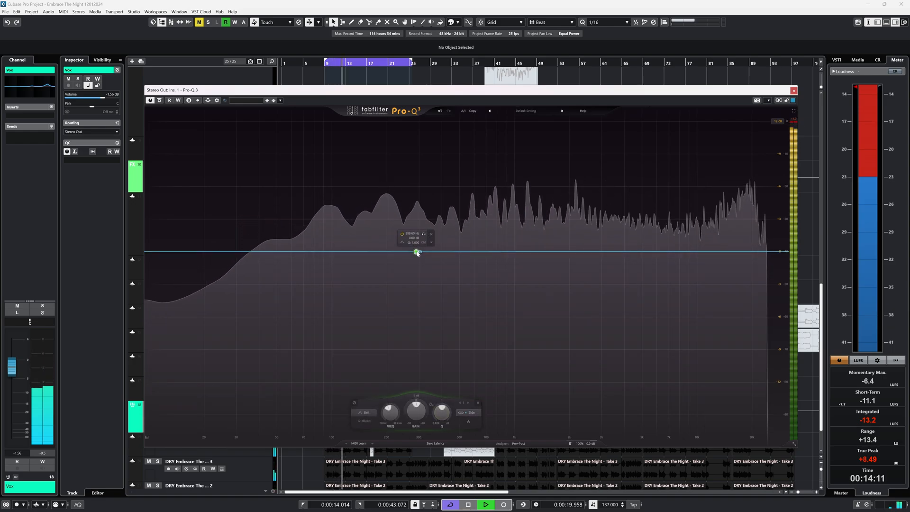
left_click_drag(417, 253, 505, 187)
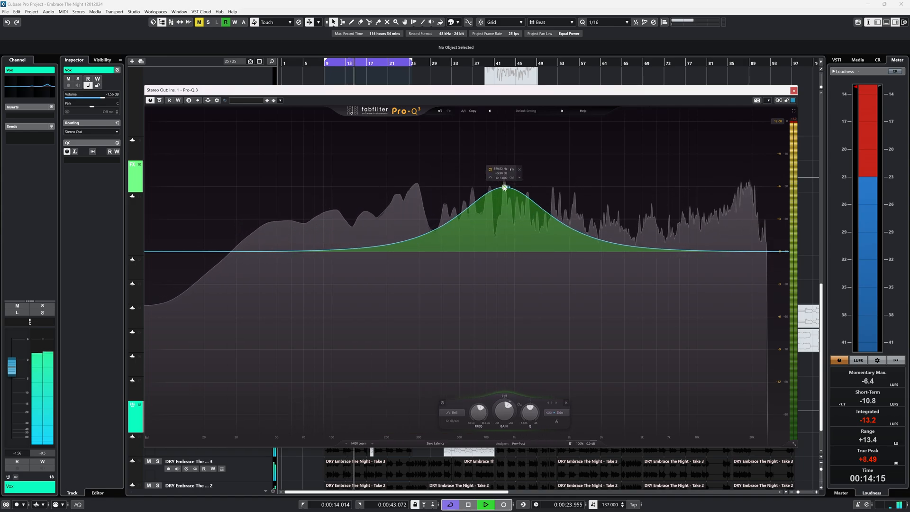
left_click_drag(451, 173, 303, 117)
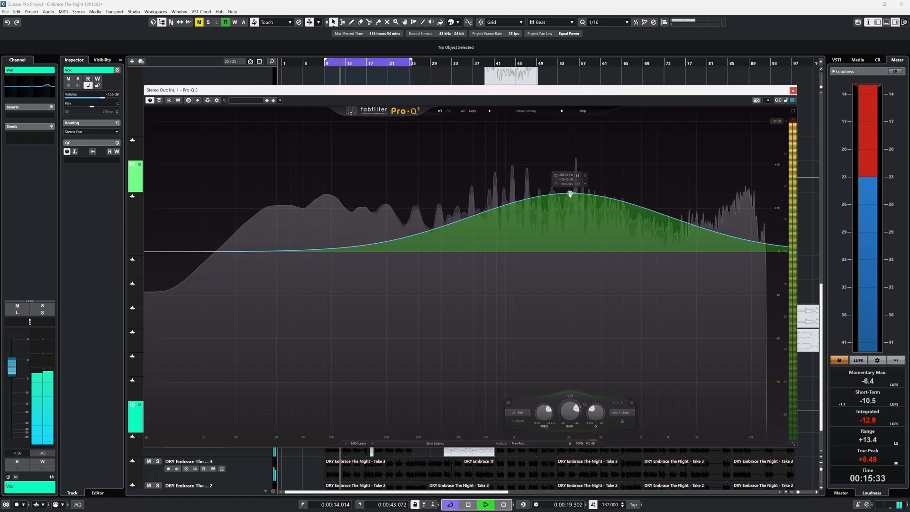
Step: Reduce the boost of the Pro-Q 3 side band and toggle its bypass to compare the sound
left_click_drag(570, 195, 555, 199)
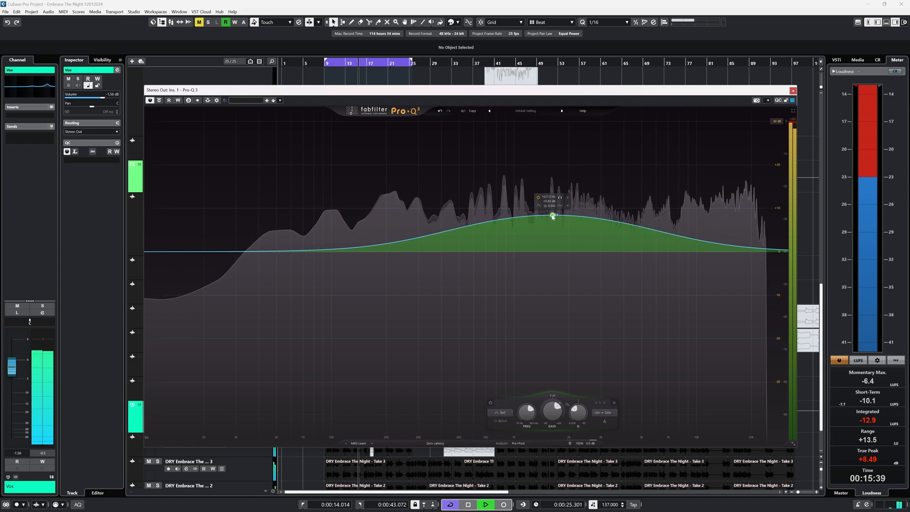
left_click(539, 198)
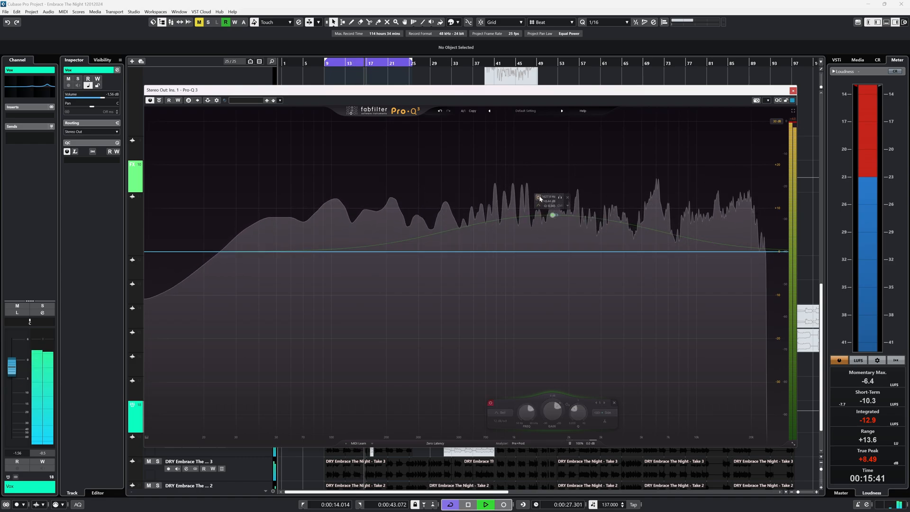
left_click(538, 198)
Step: Lower the Pro-Q 3 side band further and flatten its gain to about 0 dB
left_click_drag(554, 218, 556, 226)
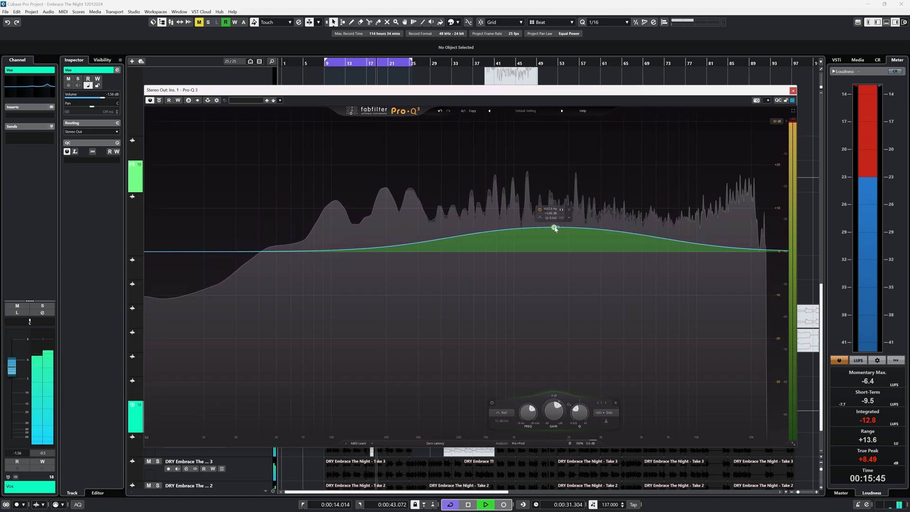
left_click(484, 252)
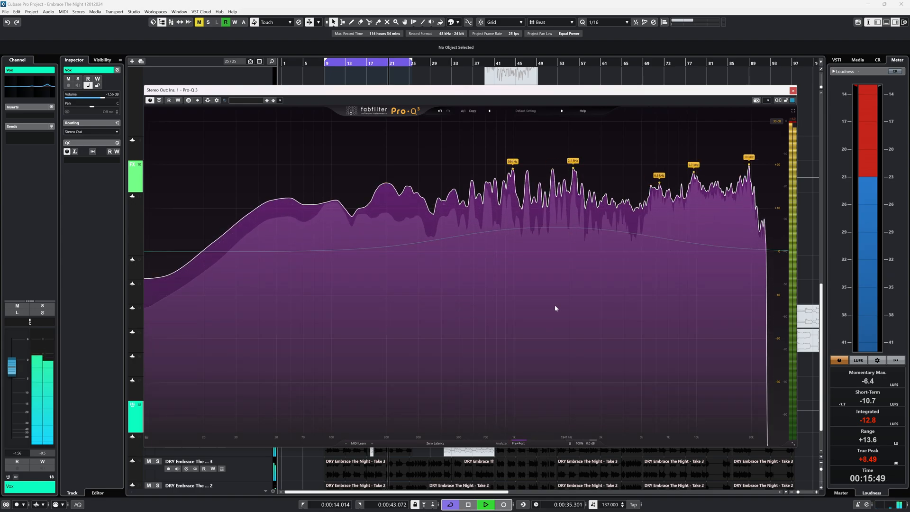
left_click_drag(553, 226, 555, 253)
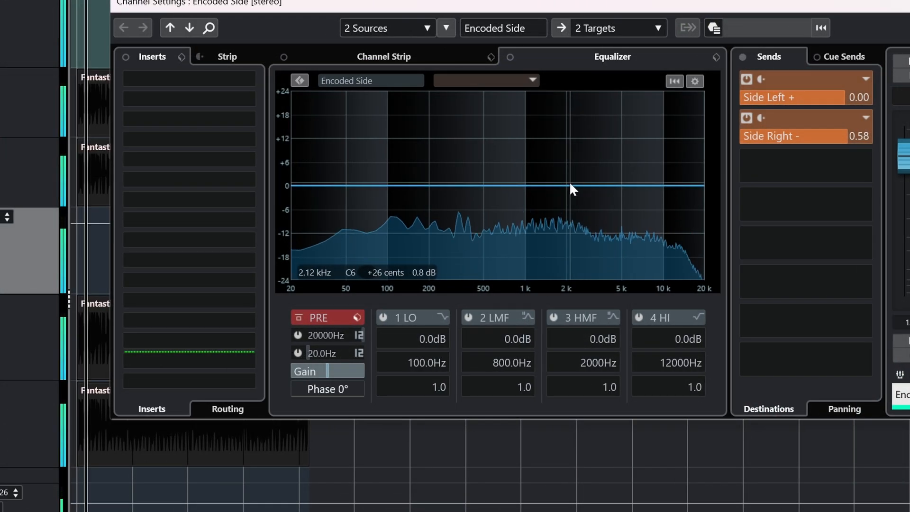
Step: Set the 3 HMF band of the Encoded Side equalizer to a 4.5 dB cut at 1915 Hz
left_click_drag(569, 183, 564, 202)
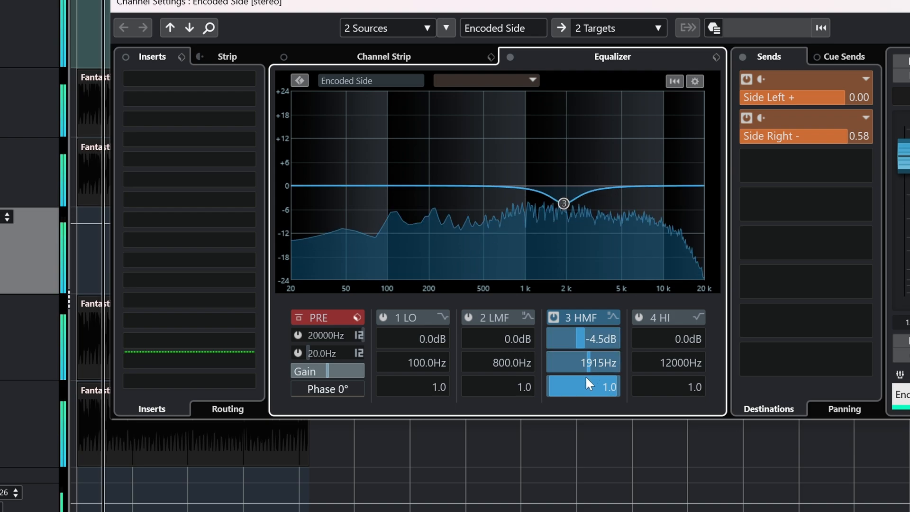
Step: Widen the 3 HMF band of the Encoded Side equalizer to Q 0.0, ease it to a 1.8 dB cut at 2180 Hz, and toggle its bypass
left_click_drag(584, 381, 575, 428)
left_click_drag(563, 204, 571, 192)
left_click(553, 317)
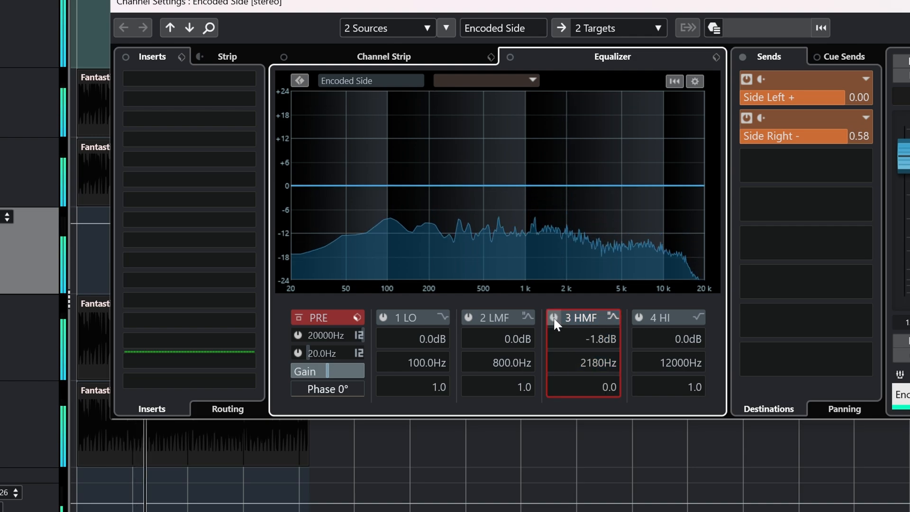
left_click(554, 317)
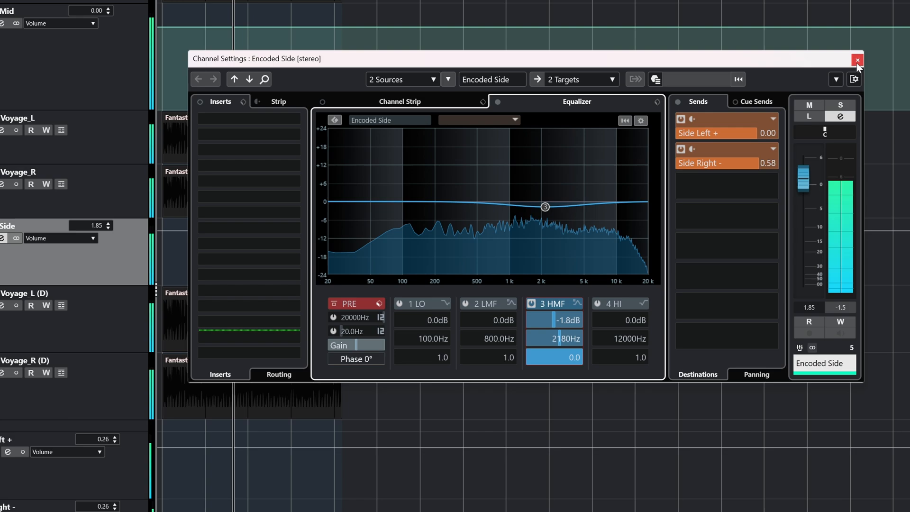
left_click(857, 63)
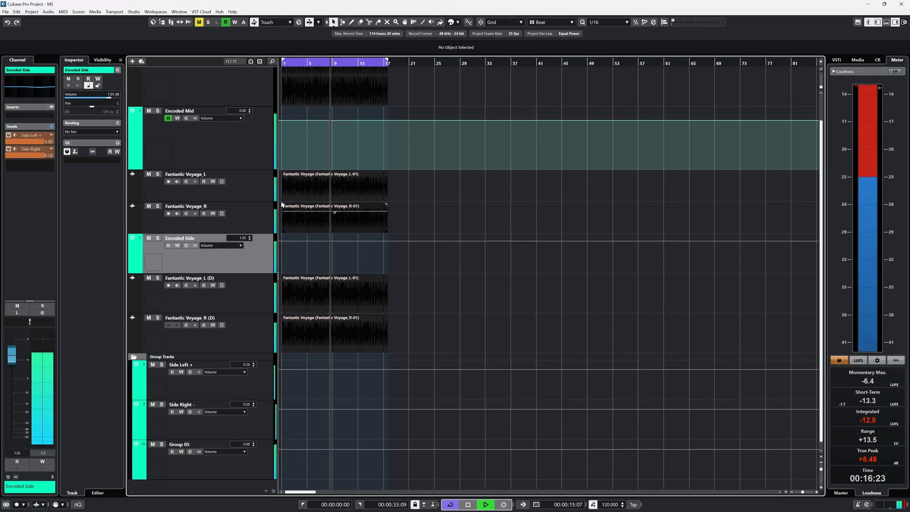
Step: Boost the 2 LMF band of the Encoded Mid equalizer to about 11.4 dB near 95 Hz and sweep it upward in frequency with less gain
left_click(186, 118)
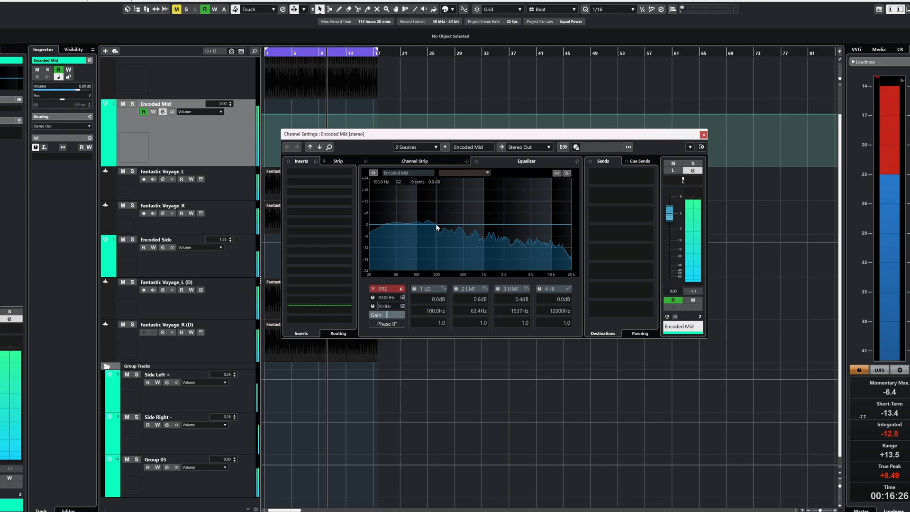
left_click_drag(443, 227, 423, 202)
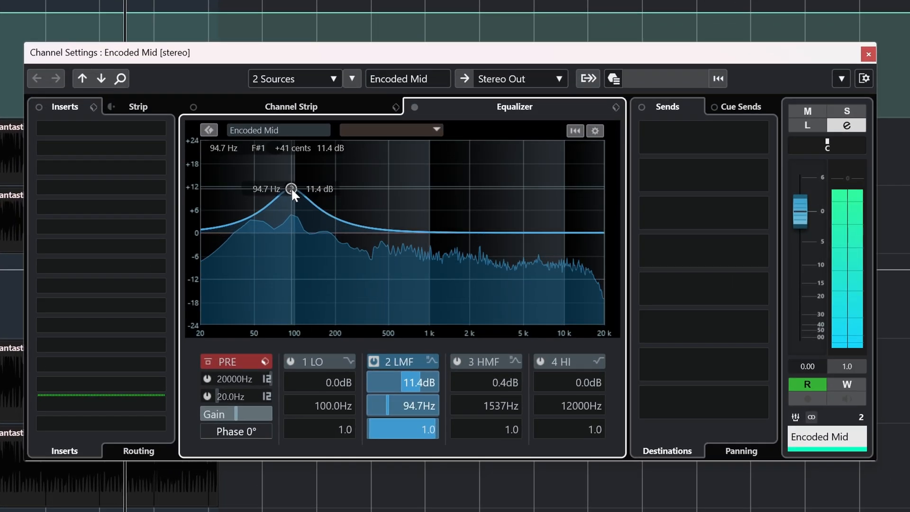
left_click_drag(291, 186, 453, 222)
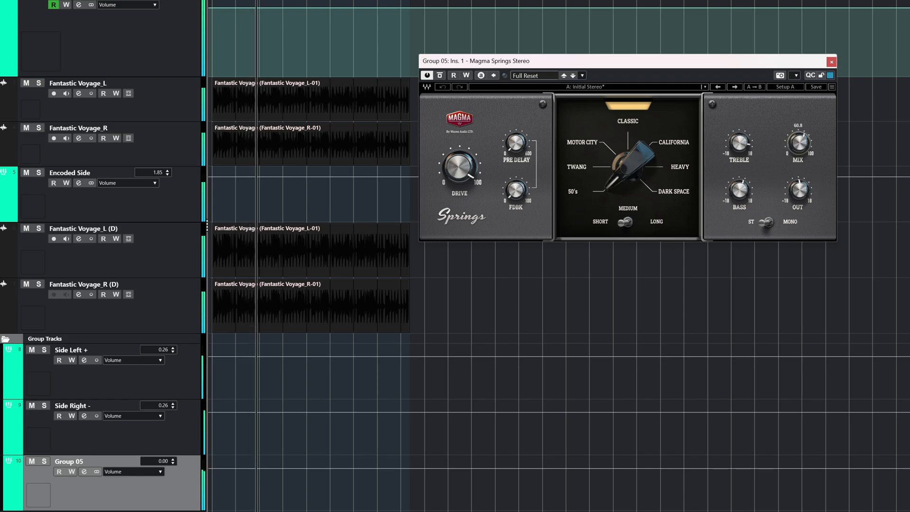
Step: Switch the Magma Springs reverb on Group 05 to the Twang model, reduce its drive and adjust its mix
mouse_move(798, 143)
left_mouse_down()
mouse_move(799, 156)
mouse_move(799, 141)
left_mouse_up()
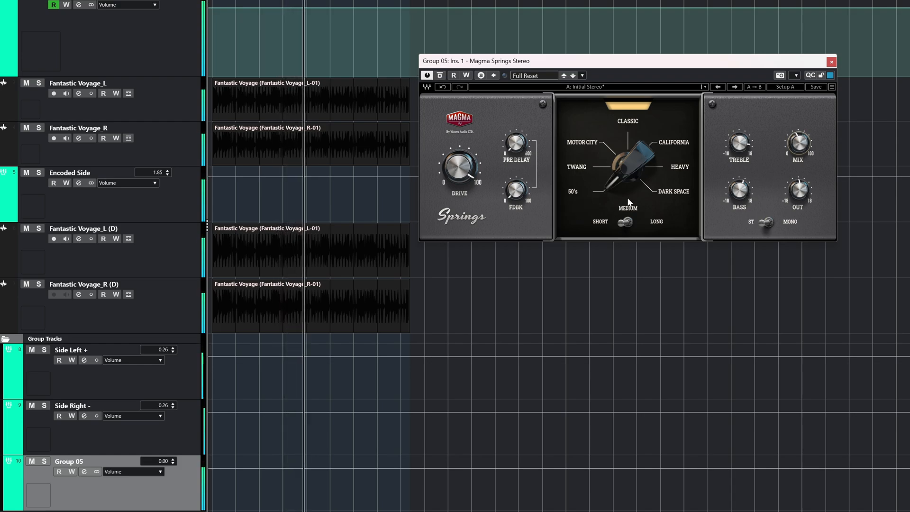
left_click_drag(630, 171, 630, 162)
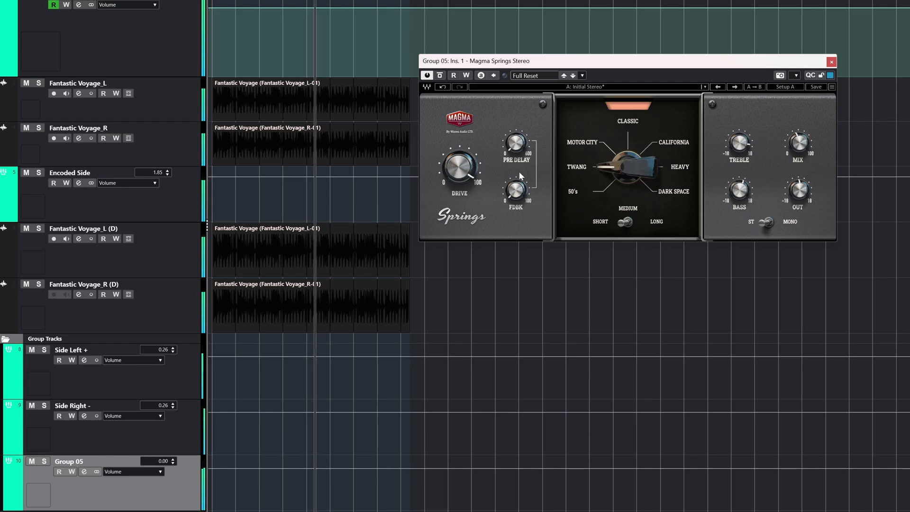
left_click_drag(459, 167, 459, 184)
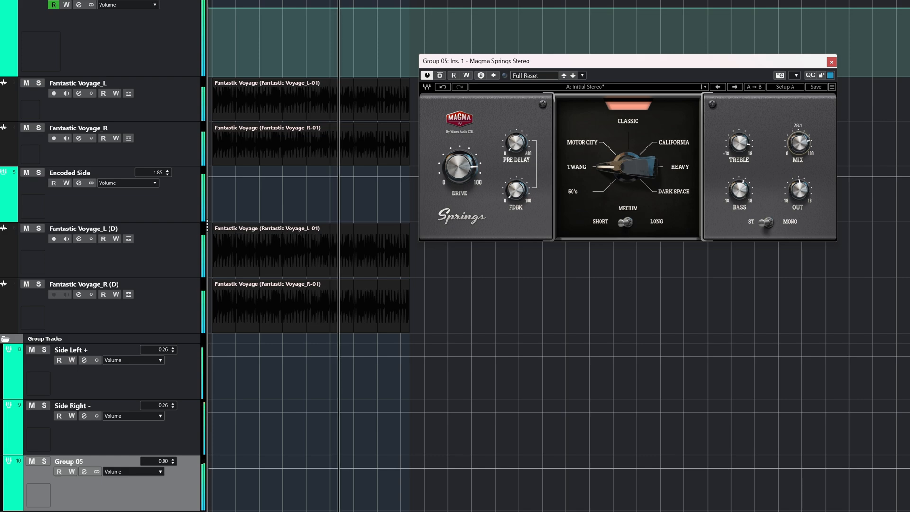
left_click_drag(798, 142, 798, 150)
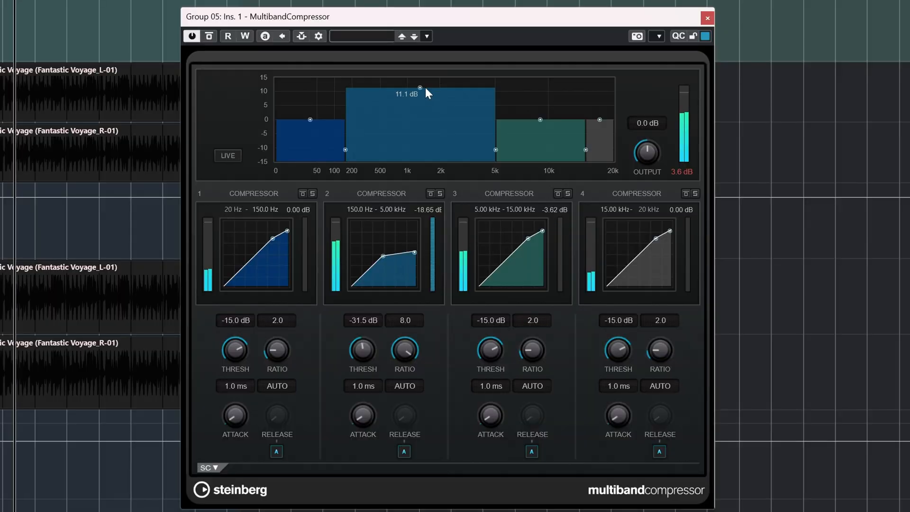
Step: Set band 2 of the MultibandCompressor on Group 05 to a 1.0 ratio and lower its gain to about -2 dB
left_click_drag(425, 87, 422, 95)
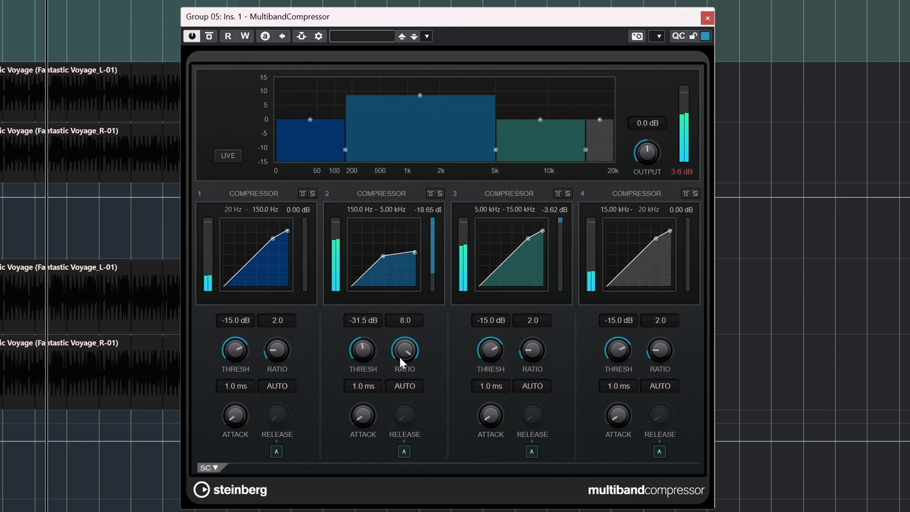
left_click_drag(402, 354, 370, 462)
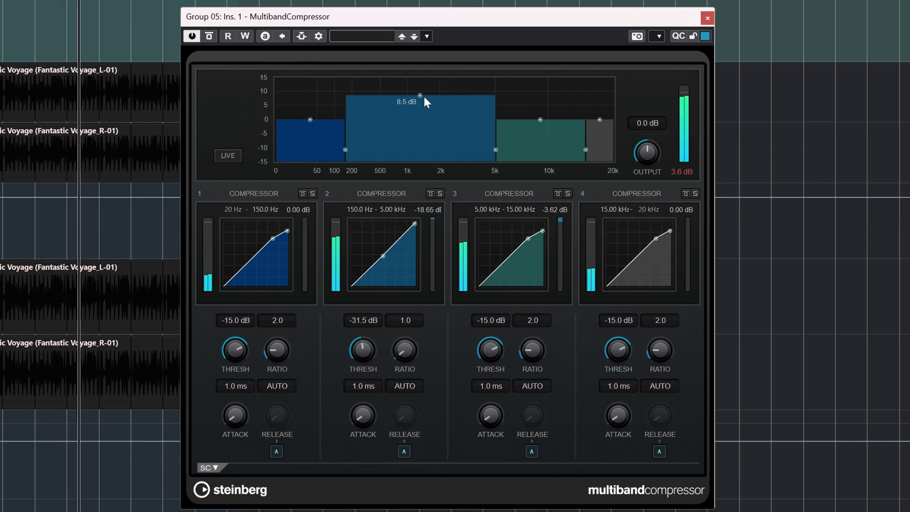
left_click_drag(420, 96, 413, 130)
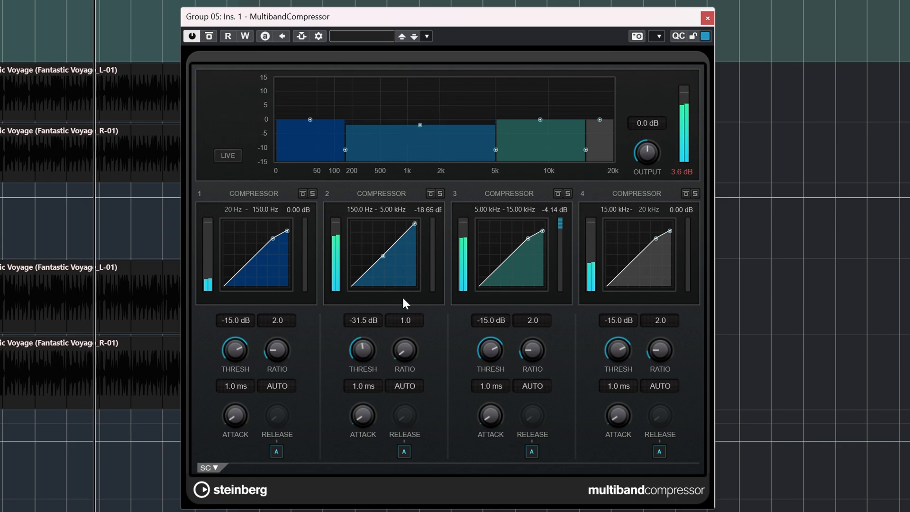
Step: Increase the compression of the MultibandCompressor's 150 Hz to 5 kHz band and raise that band's gain to compensate
left_click_drag(415, 224, 411, 271)
left_click_drag(422, 123, 432, 92)
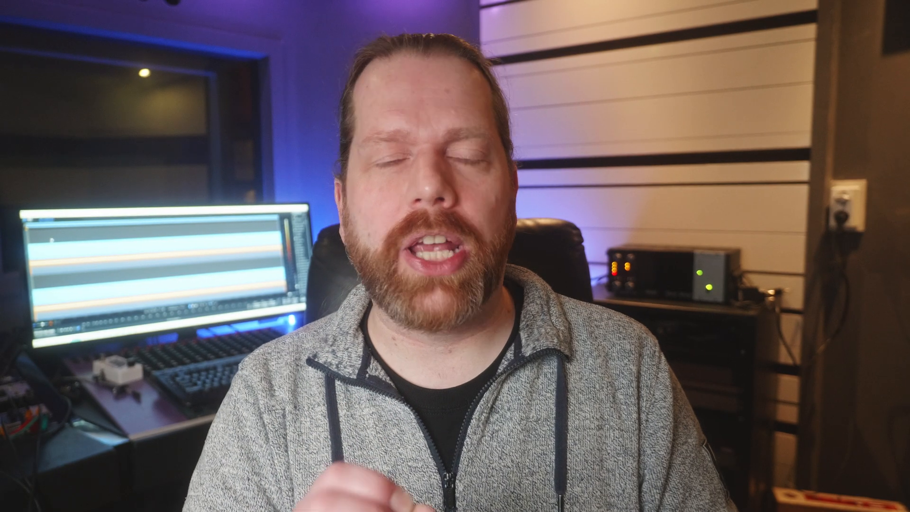